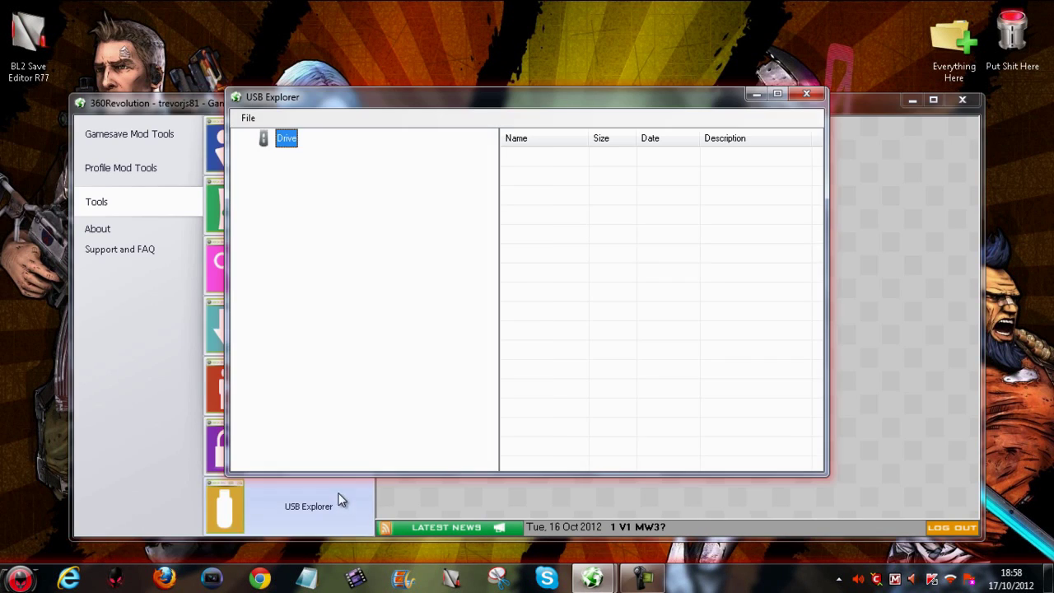
# Step: Drag Save0707.sav from the USB Borderlands 2 Saved Game folder onto the desktop
pyautogui.click(248, 118)
pyautogui.click(255, 136)
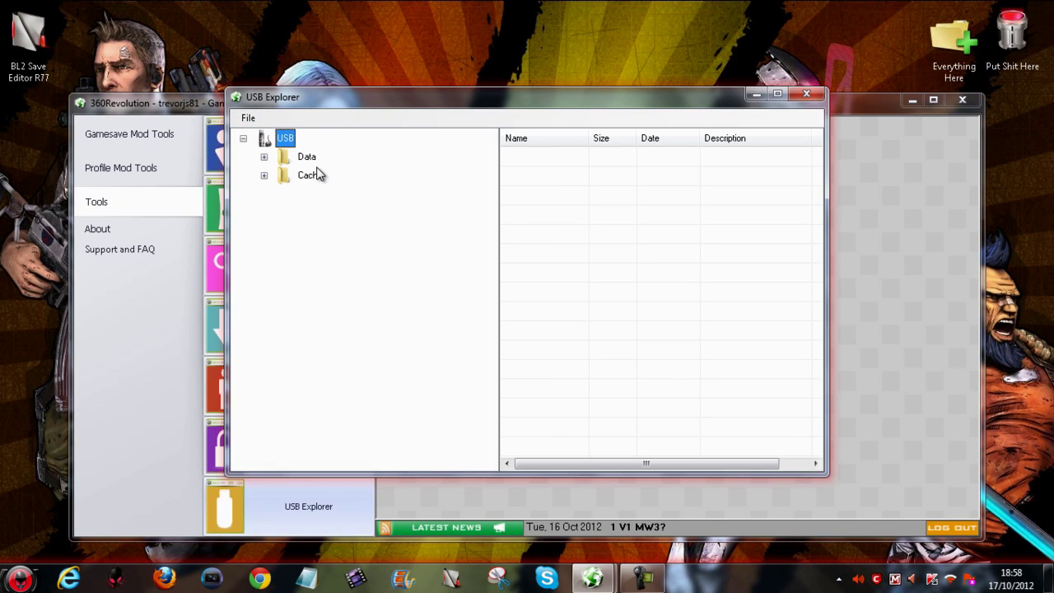
pyautogui.doubleClick(306, 157)
pyautogui.doubleClick(333, 175)
pyautogui.doubleClick(370, 212)
pyautogui.doubleClick(396, 268)
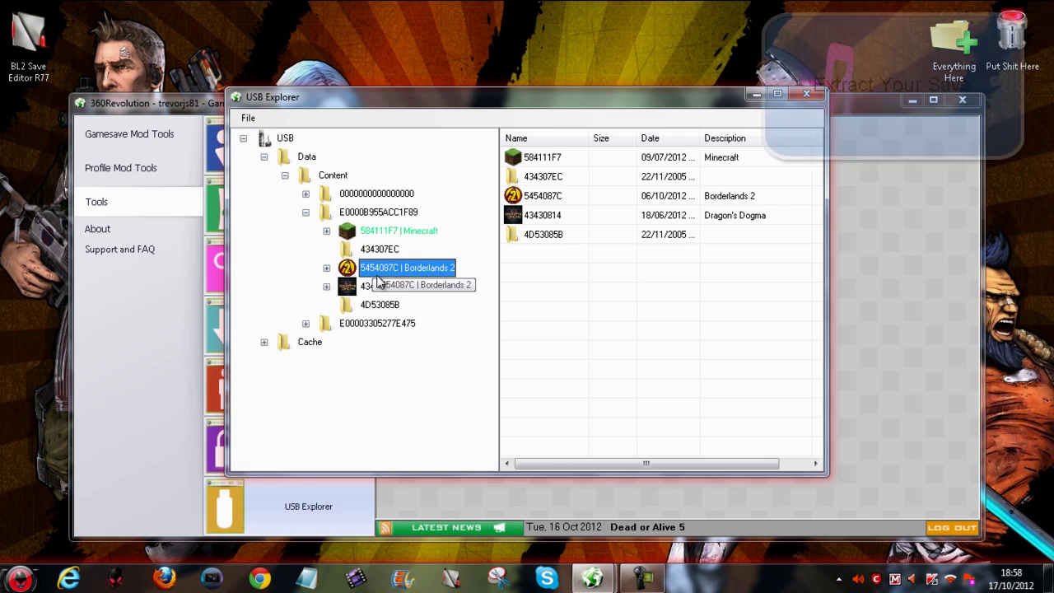
pyautogui.click(400, 286)
pyautogui.click(618, 258)
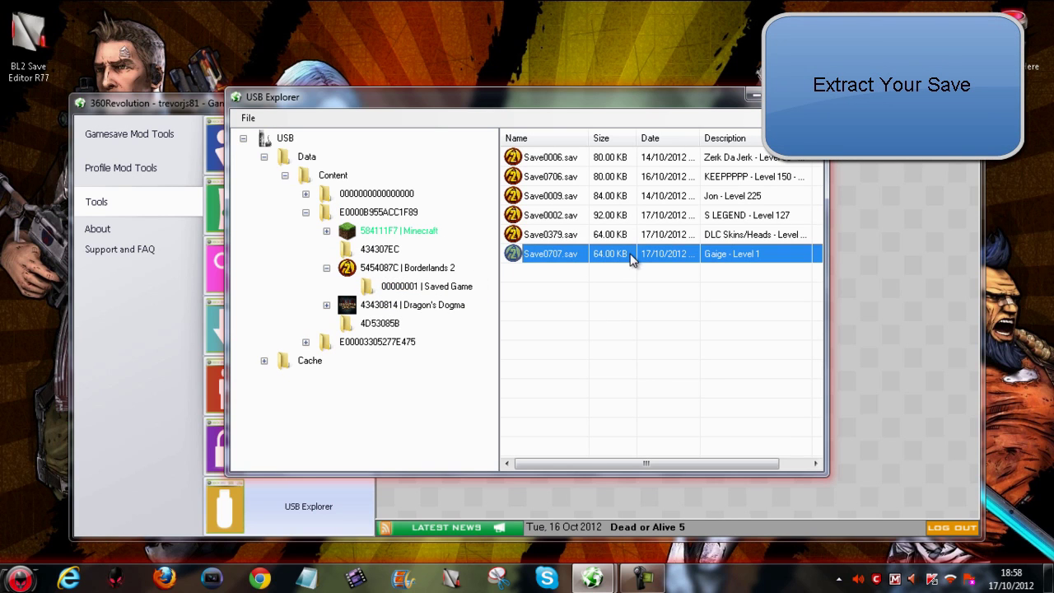
pyautogui.moveTo(633, 259)
pyautogui.mouseDown()
pyautogui.moveTo(659, 45)
pyautogui.moveTo(731, 237)
pyautogui.mouseUp()
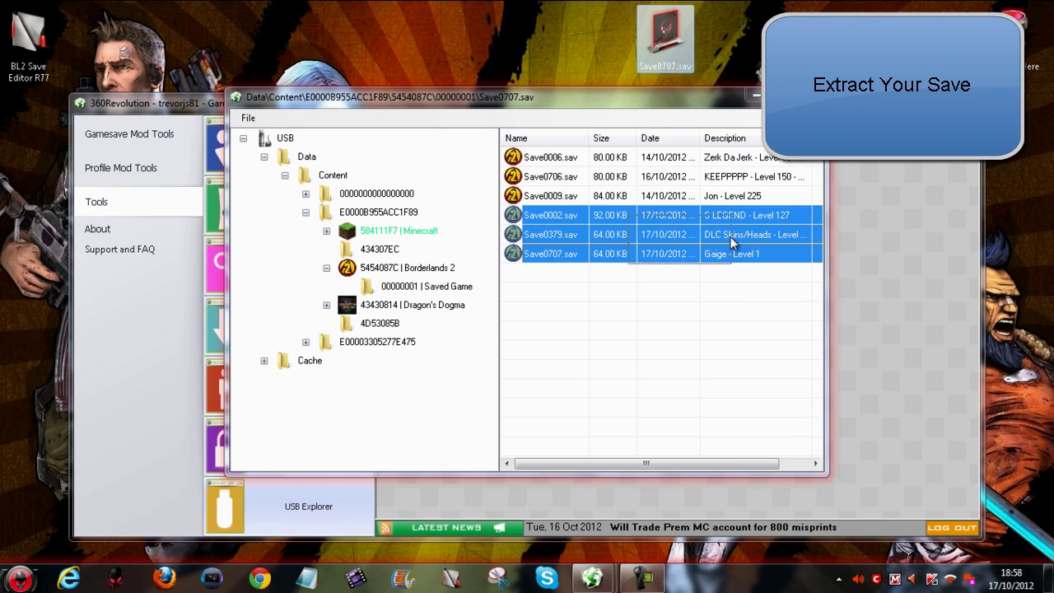
pyautogui.click(722, 297)
# Step: Extract SaveGame.sav from the Save0707.sav package to the desktop
pyautogui.click(811, 96)
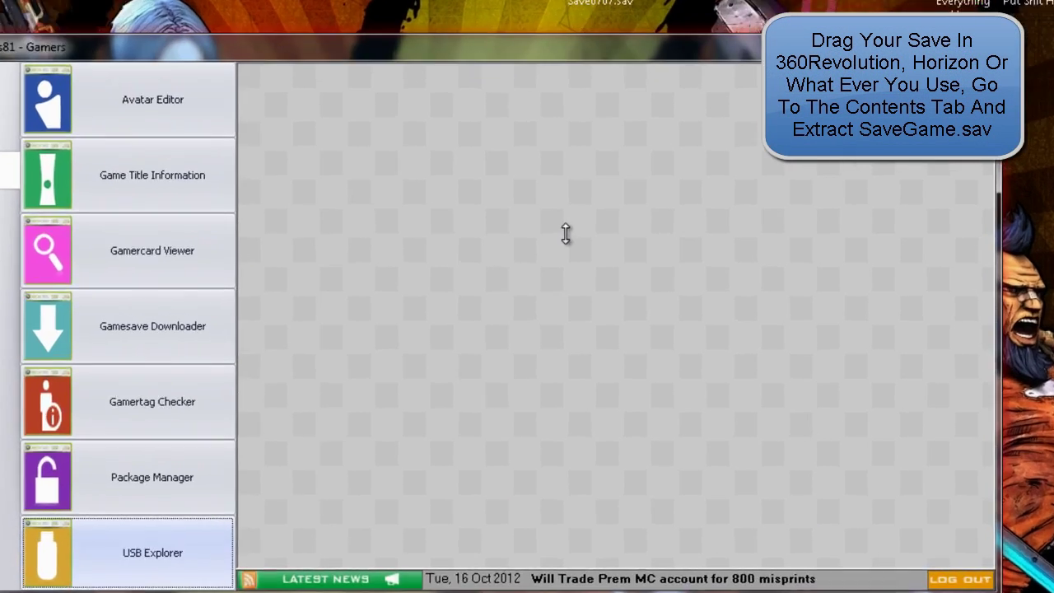
pyautogui.moveTo(674, 55); pyautogui.dragTo(645, 256)
pyautogui.click(598, 247)
pyautogui.click(628, 282)
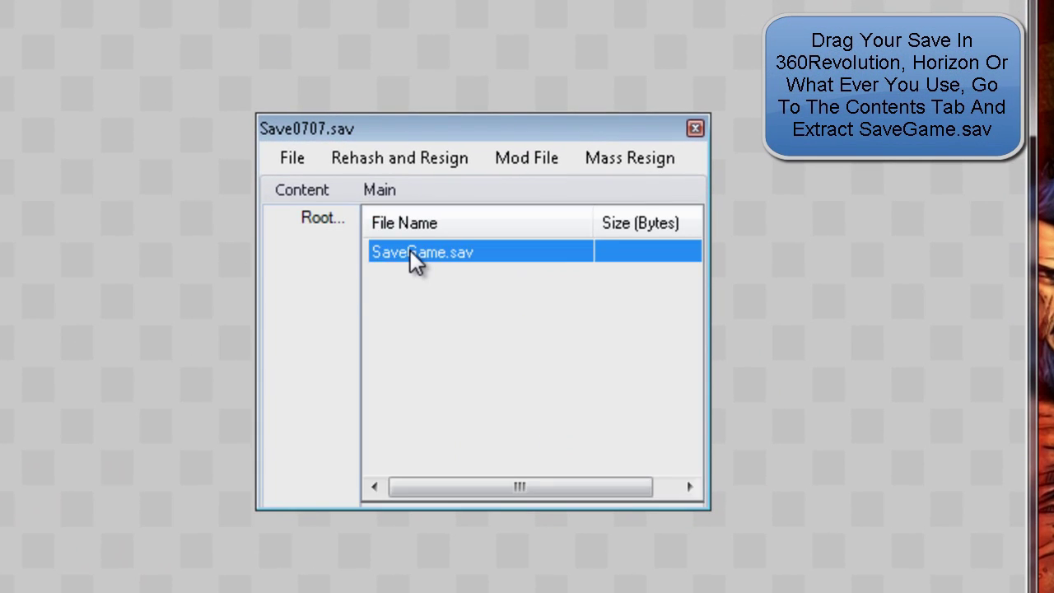
pyautogui.rightClick(411, 250)
pyautogui.click(445, 266)
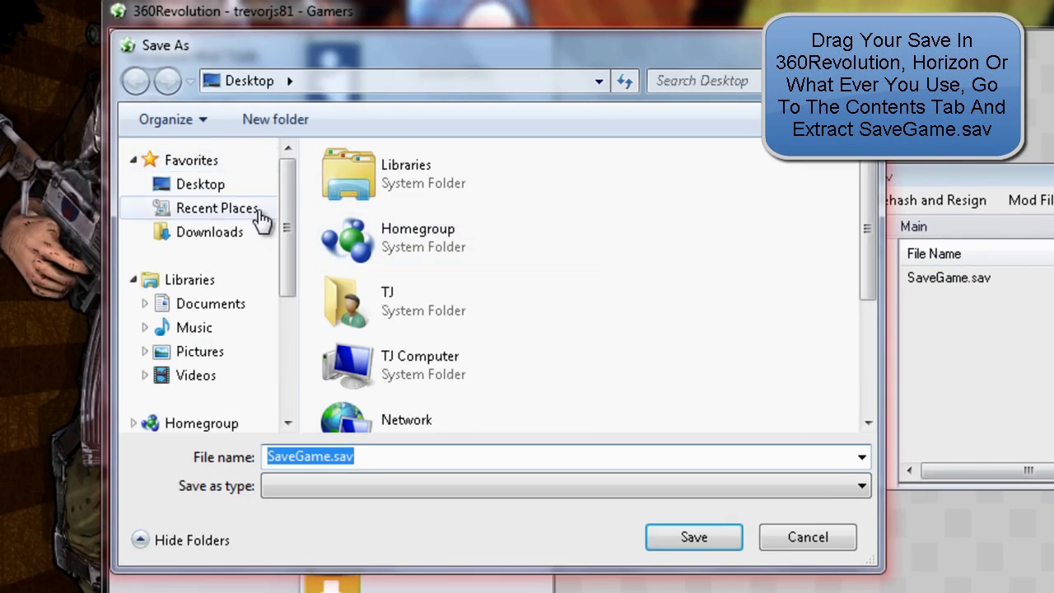
pyautogui.click(200, 183)
pyautogui.click(695, 537)
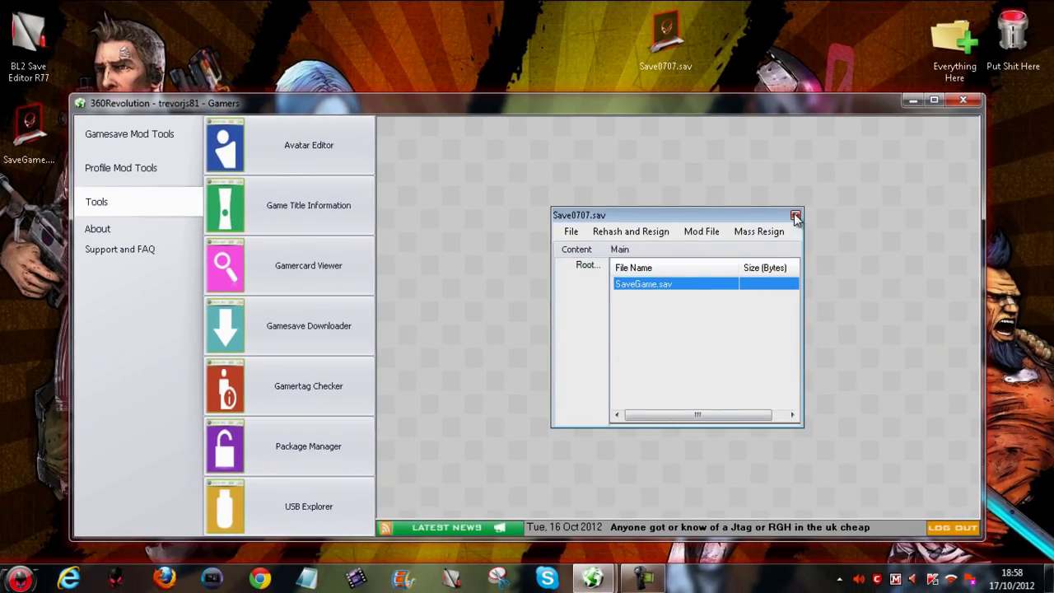
# Step: Close 360Revolution and launch SaveEdit.exe from the BL2 Save Editor R77 folder
pyautogui.click(795, 213)
pyautogui.click(912, 107)
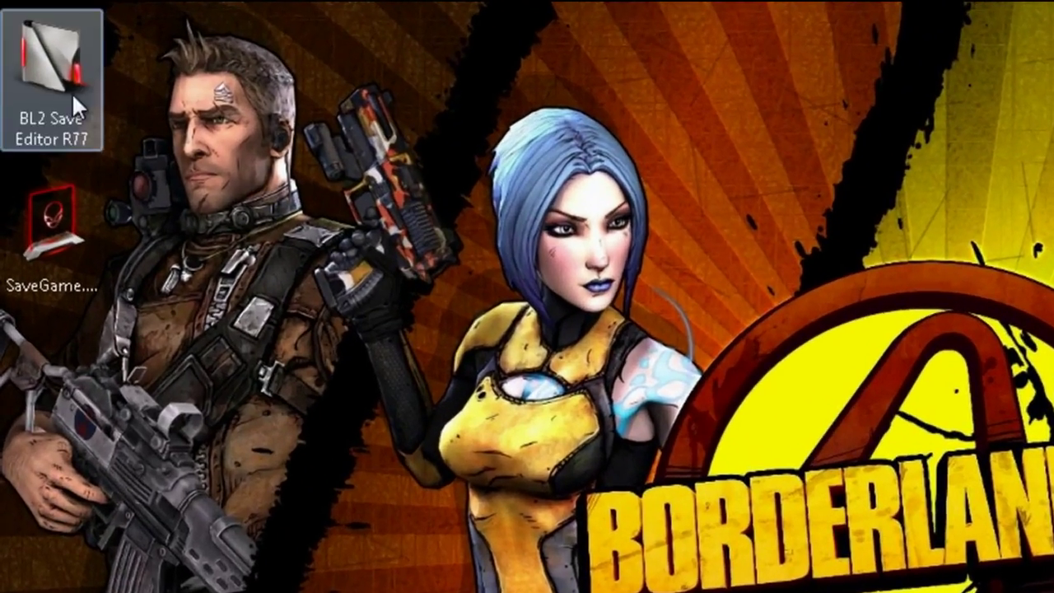
pyautogui.doubleClick(29, 34)
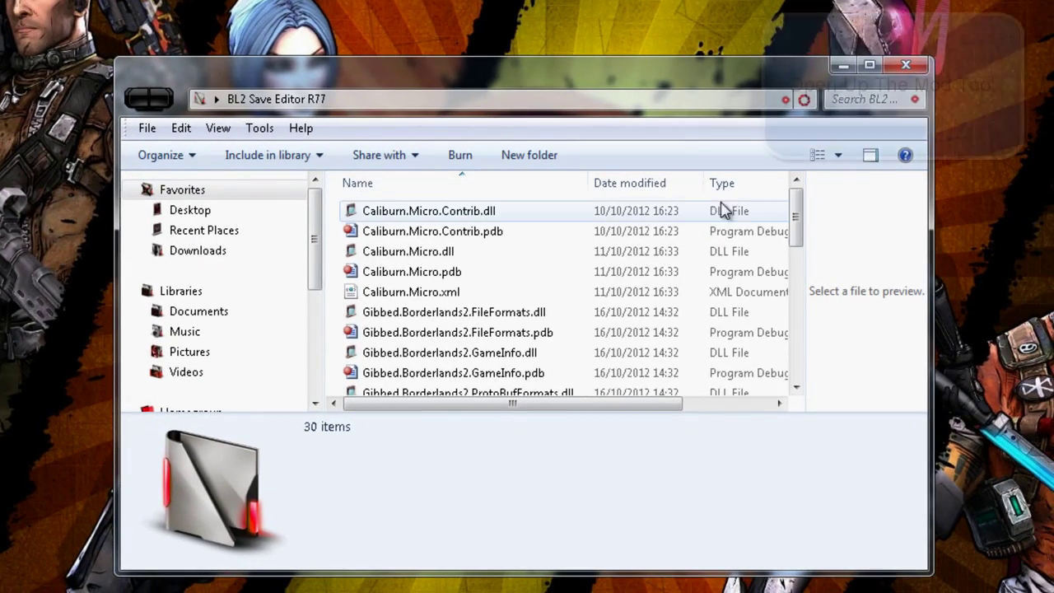
pyautogui.moveTo(794, 212); pyautogui.dragTo(796, 263)
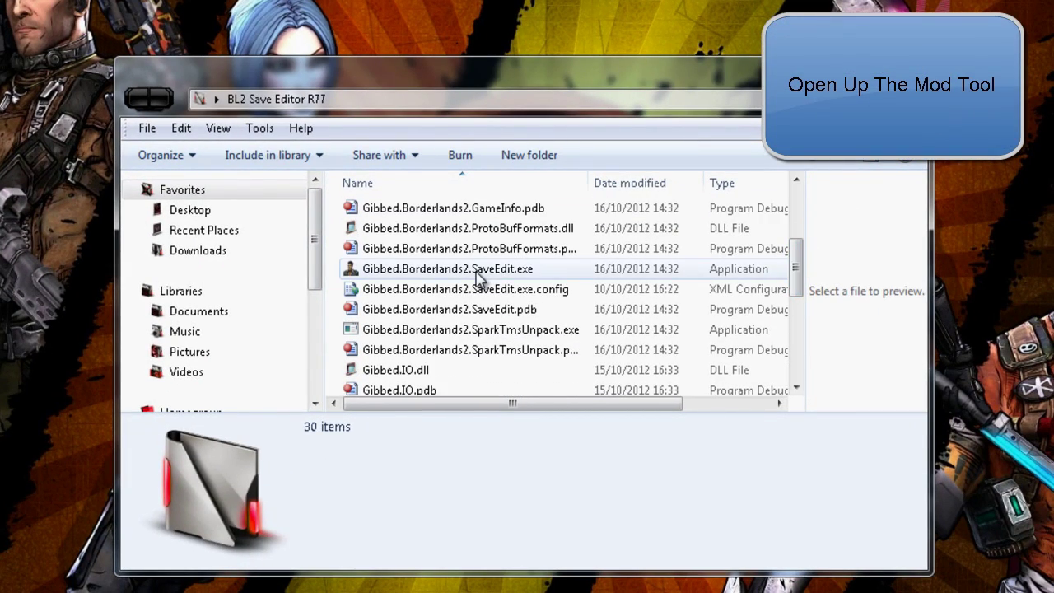
pyautogui.doubleClick(481, 279)
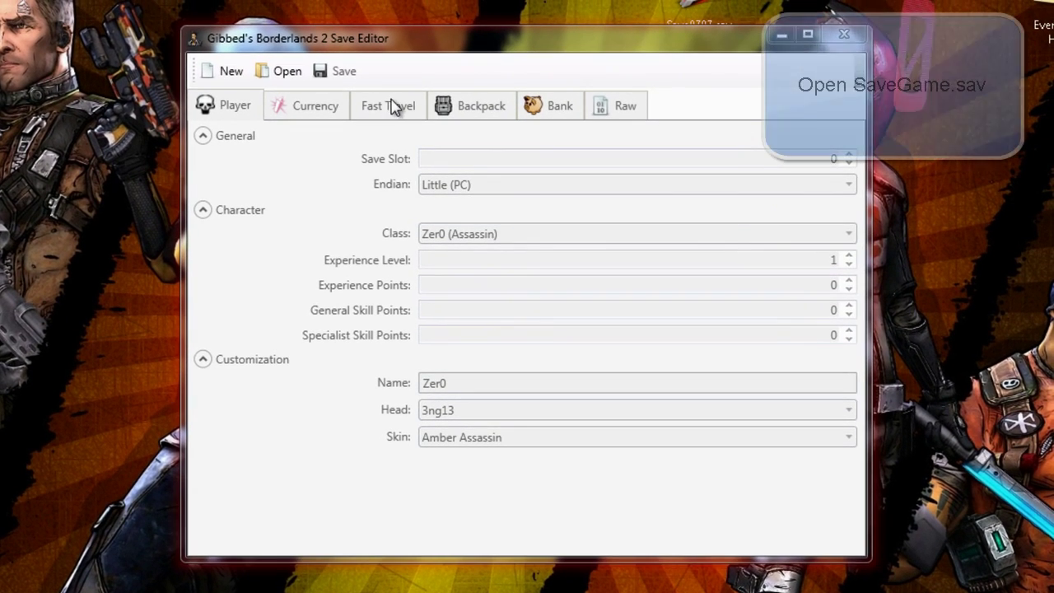
# Step: Open SaveGame.sav from the Desktop, loading the level 1 Gaige character
pyautogui.click(280, 71)
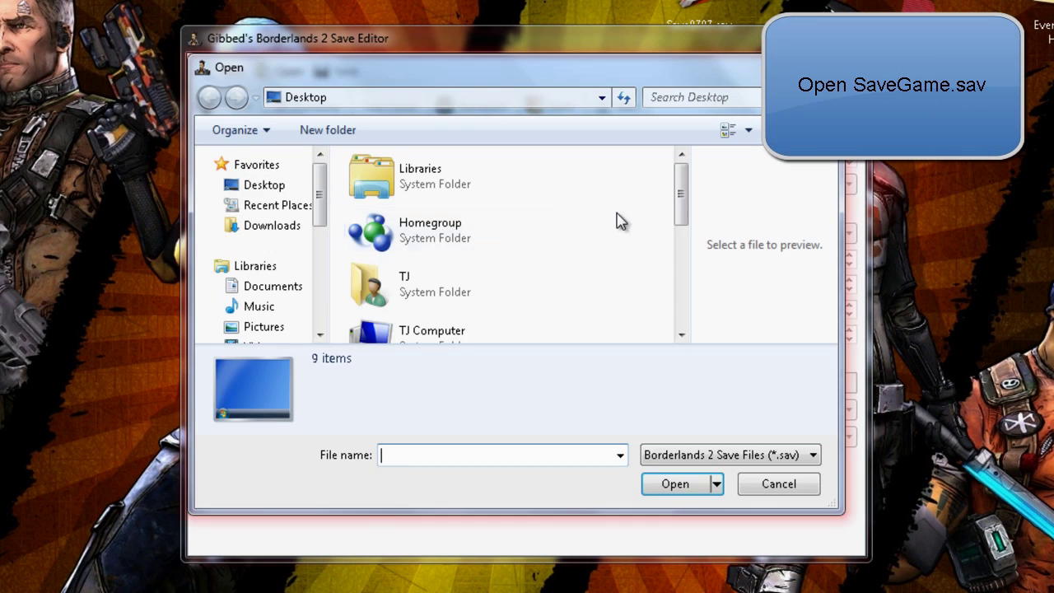
pyautogui.moveTo(683, 209); pyautogui.dragTo(684, 302)
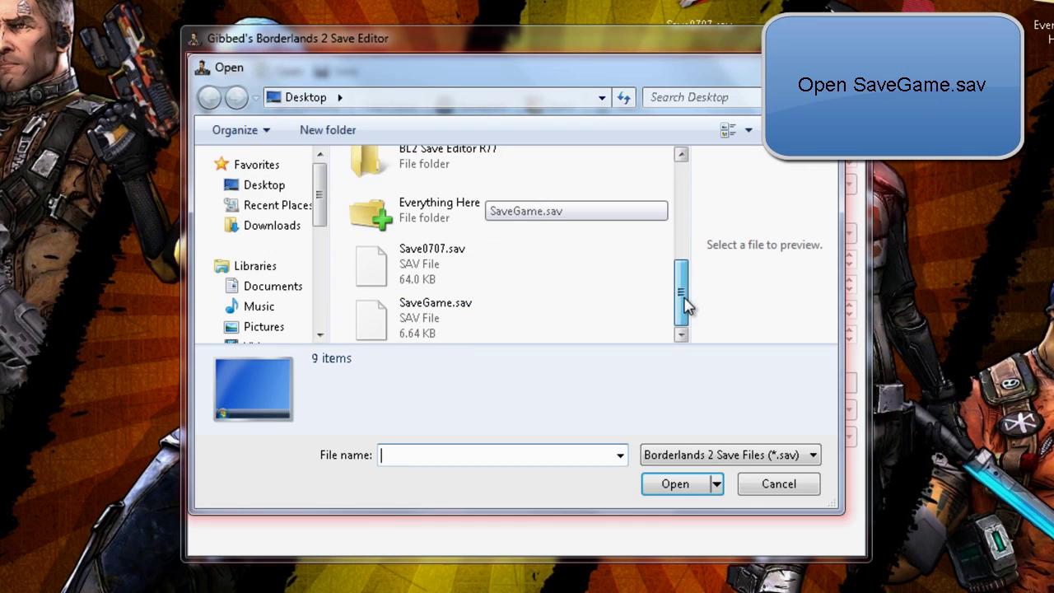
pyautogui.doubleClick(446, 307)
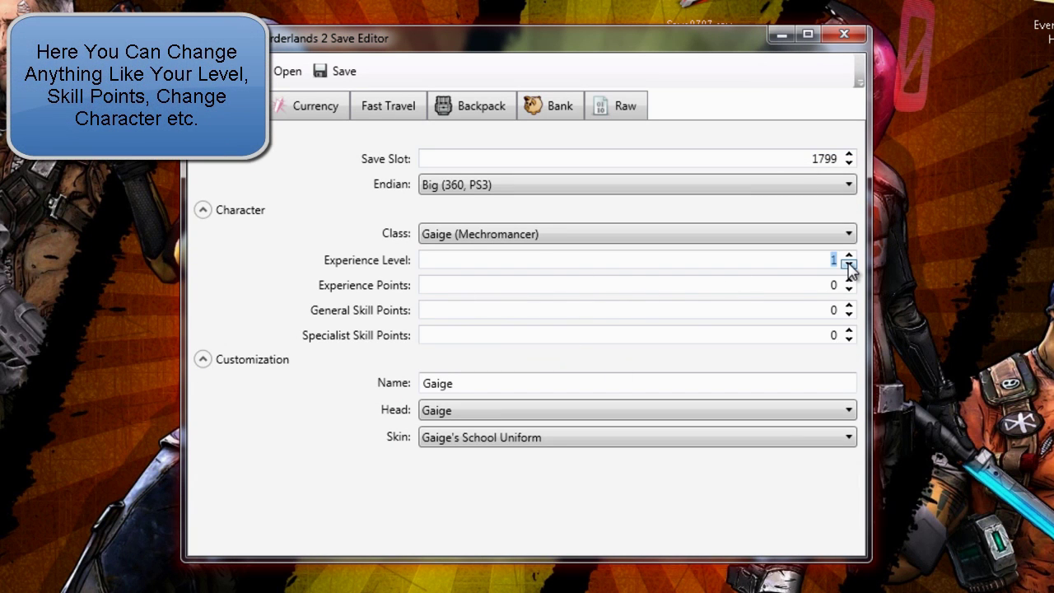
# Step: Set the experience level to 127 and general skill points to 200
pyautogui.press('BackSpace')
pyautogui.write('127')
pyautogui.doubleClick(834, 311)
pyautogui.press('BackSpace')
pyautogui.write('2')
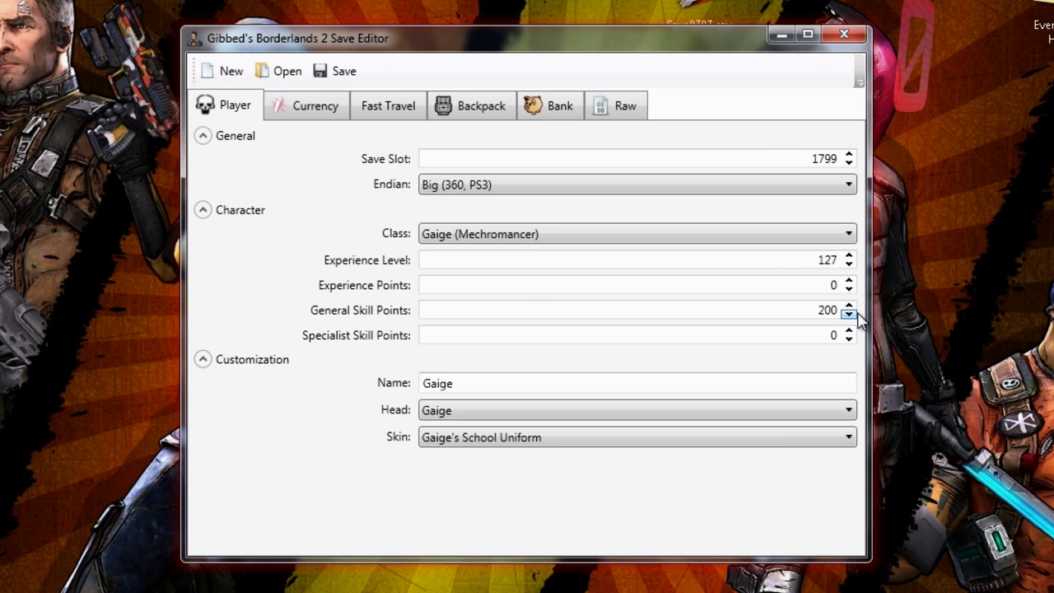
# Step: Choose the Salvador class, Bowler Badass head and Annoying Orange skin
pyautogui.click(691, 237)
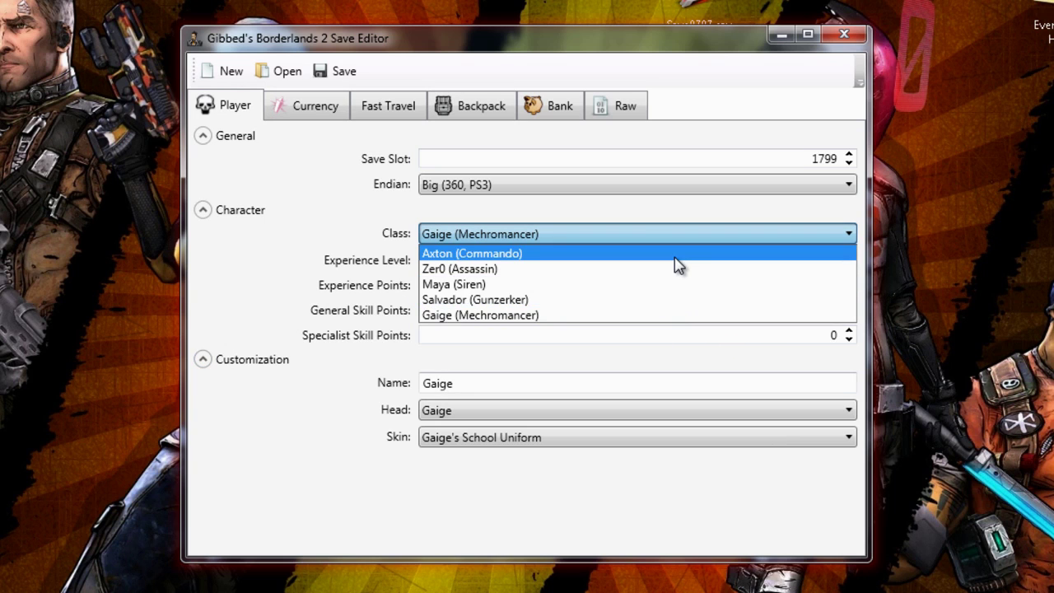
pyautogui.click(655, 300)
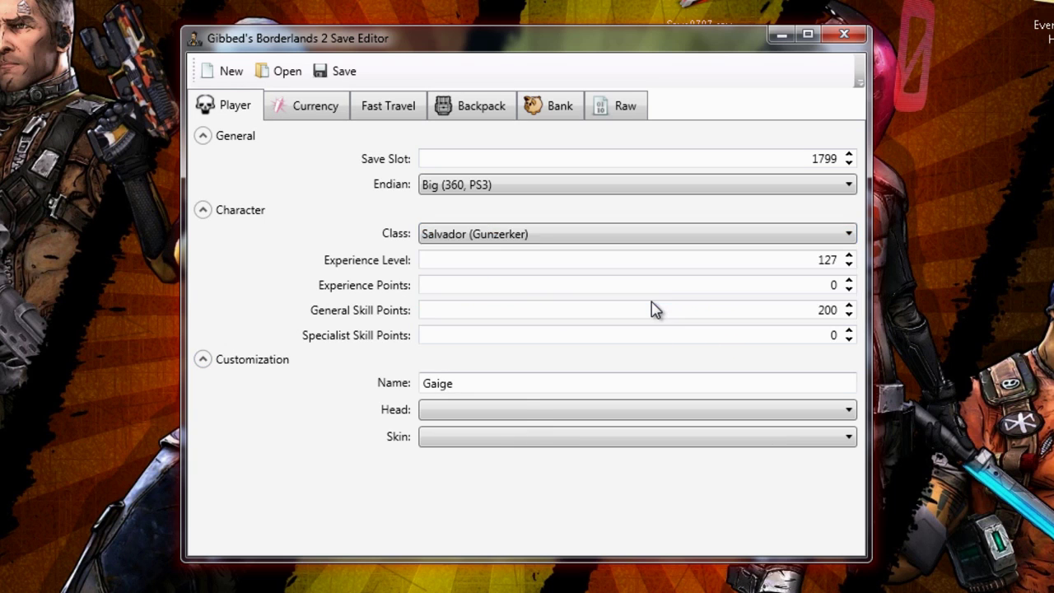
pyautogui.click(622, 415)
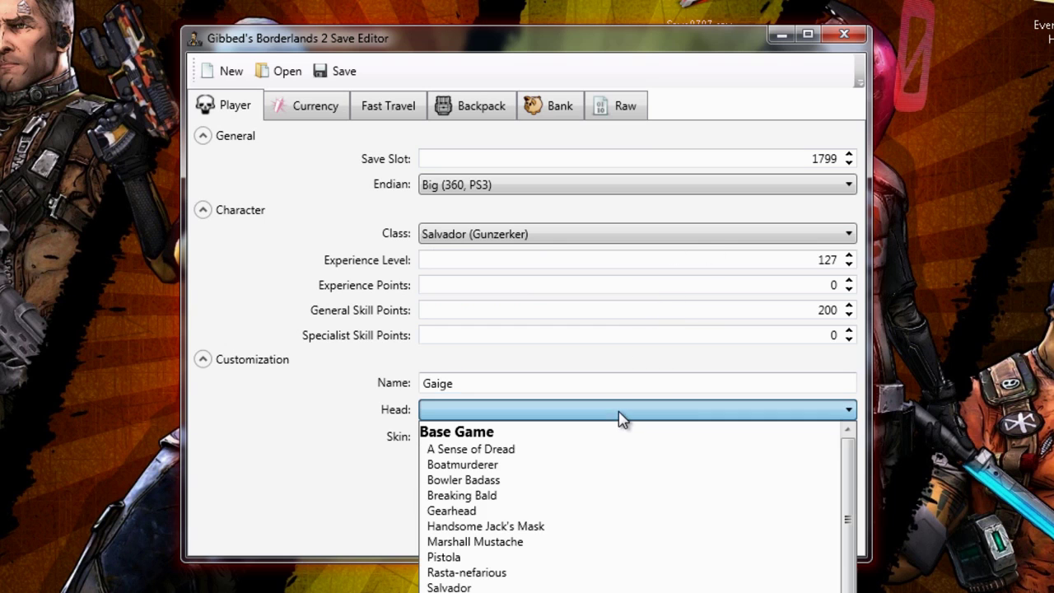
pyautogui.click(556, 485)
pyautogui.click(585, 445)
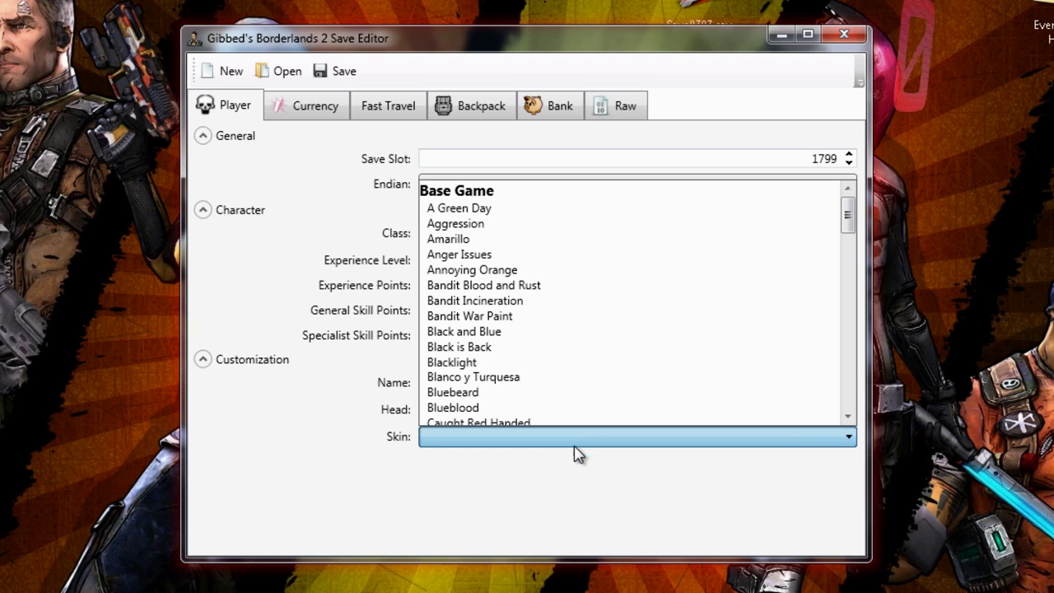
pyautogui.click(630, 272)
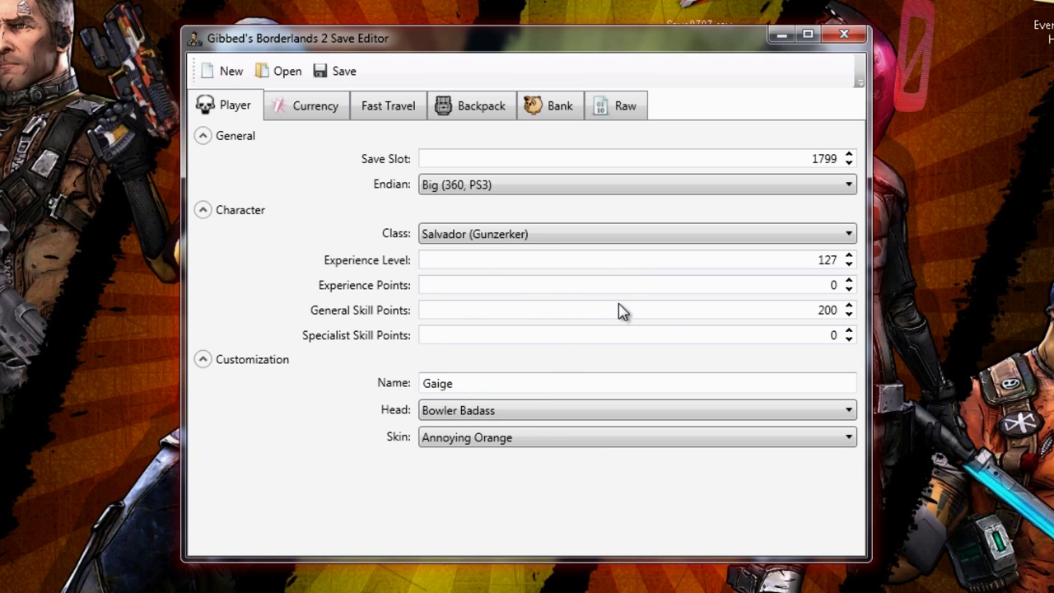
pyautogui.click(326, 112)
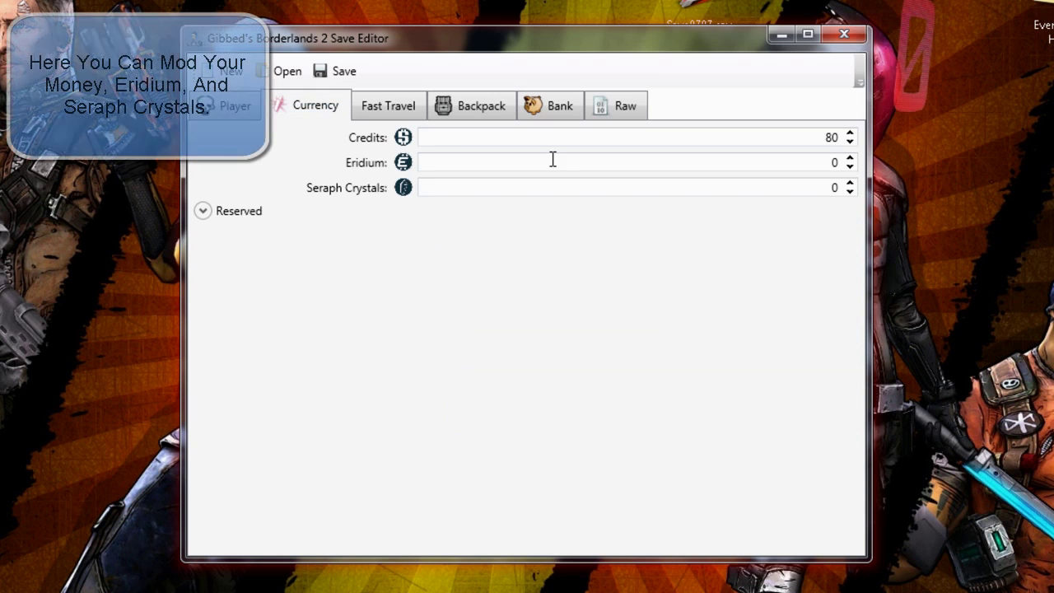
pyautogui.press('BackSpace')
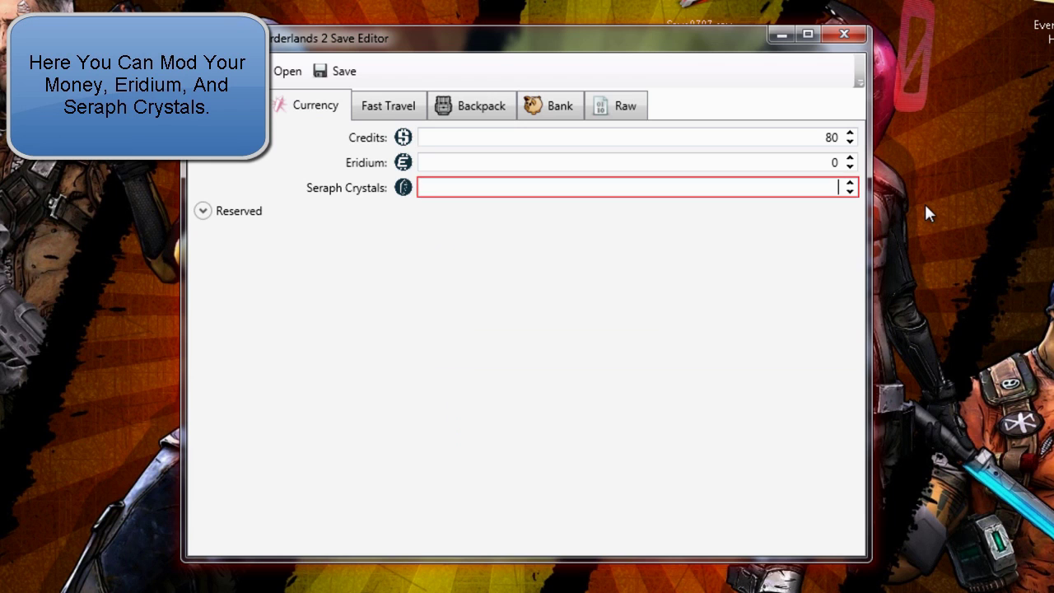
pyautogui.write('9999999999')
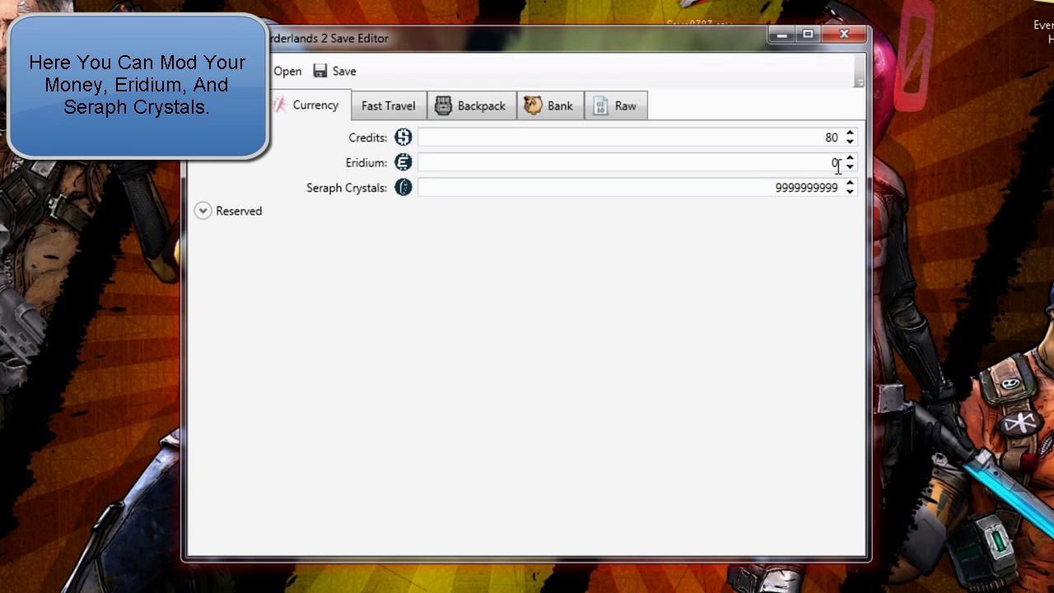
pyautogui.press('BackSpace')
pyautogui.write('9')
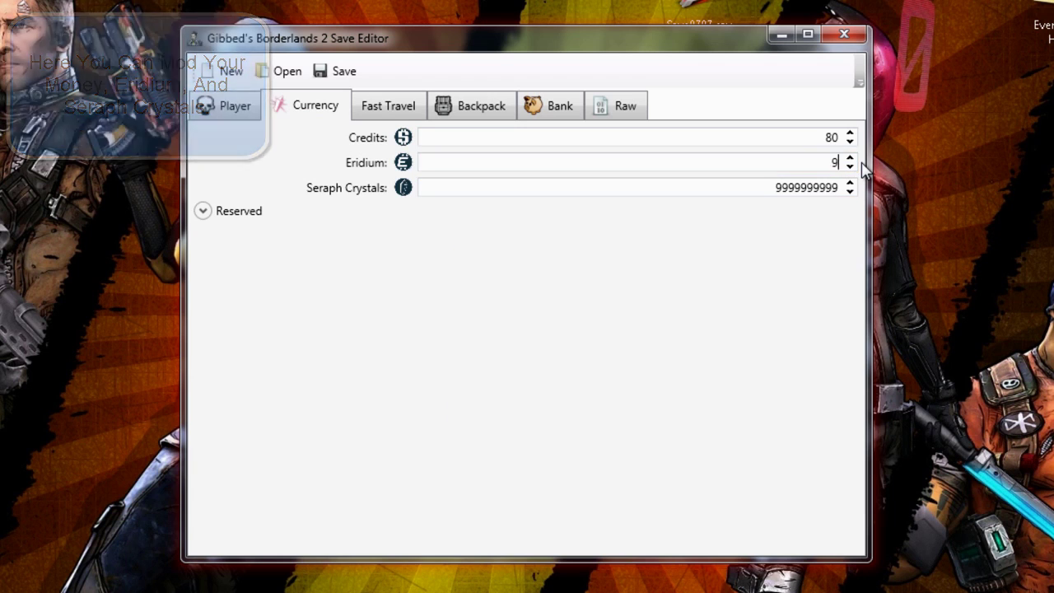
pyautogui.write('9999999999')
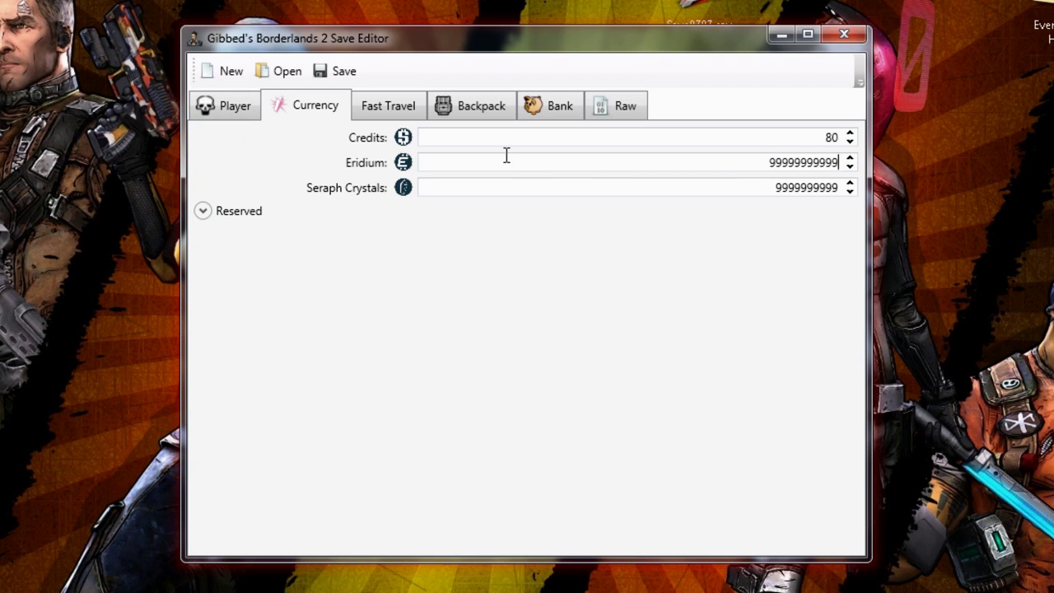
pyautogui.click(387, 104)
pyautogui.click(500, 109)
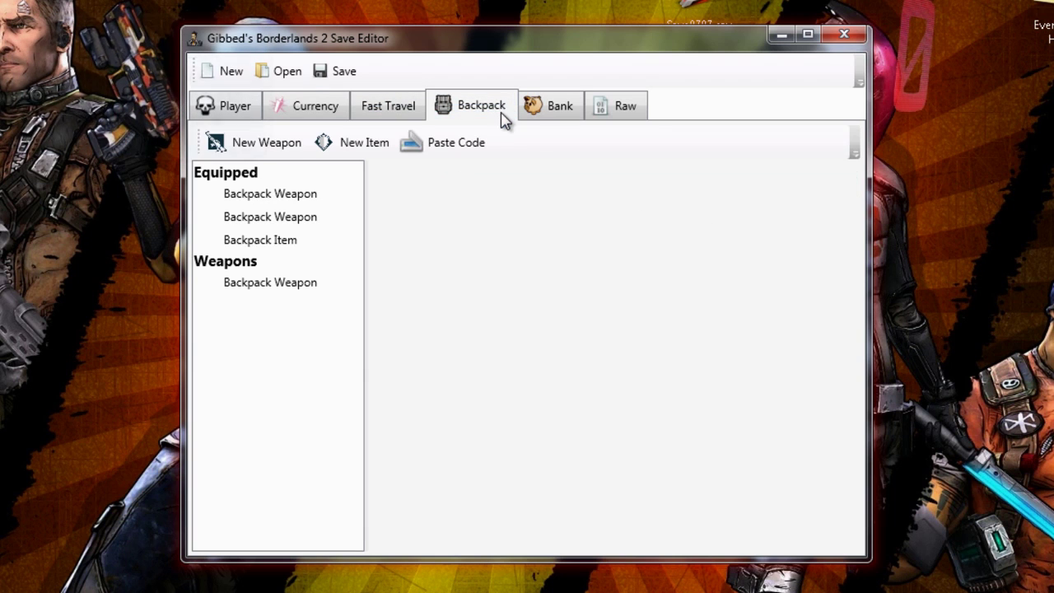
# Step: Add a WT_Jakobs_Shotgun weapon with SG_Jakobs_3_Rare balance and manufacturer grade 127
pyautogui.click(276, 143)
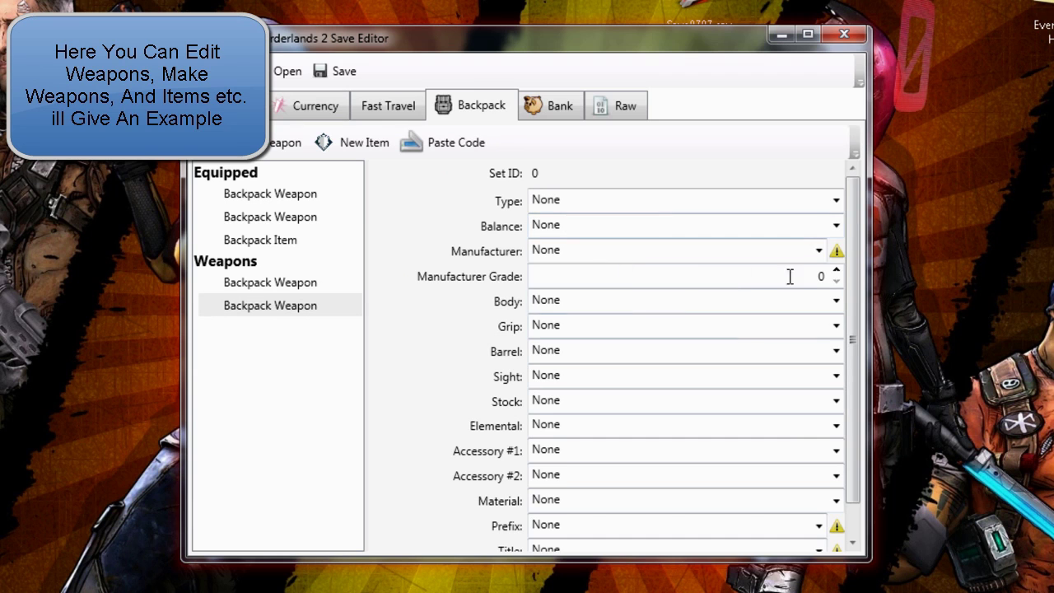
pyautogui.click(836, 200)
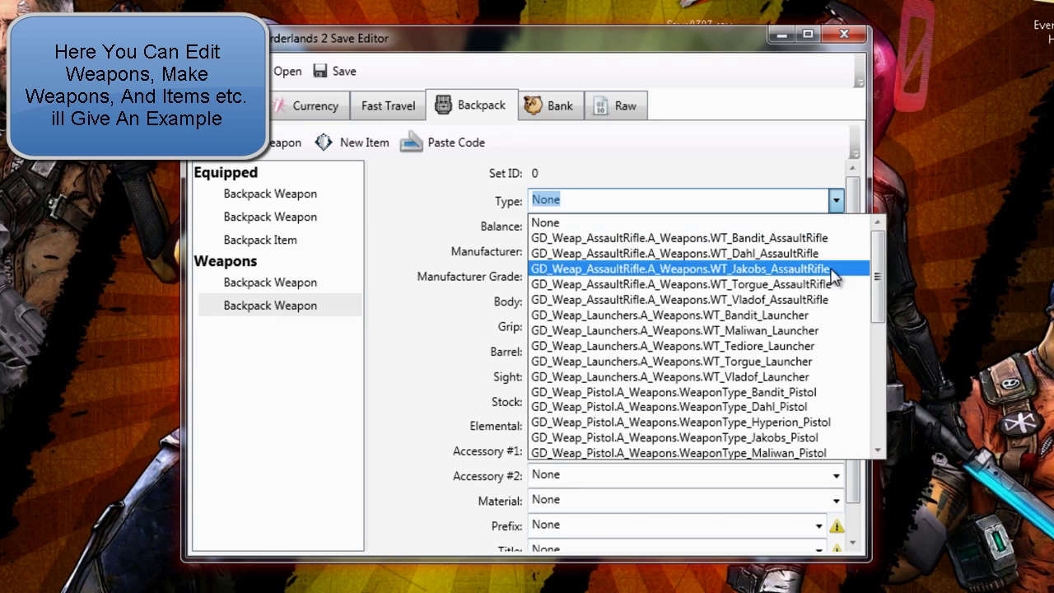
pyautogui.scroll(-3, 865, 332)
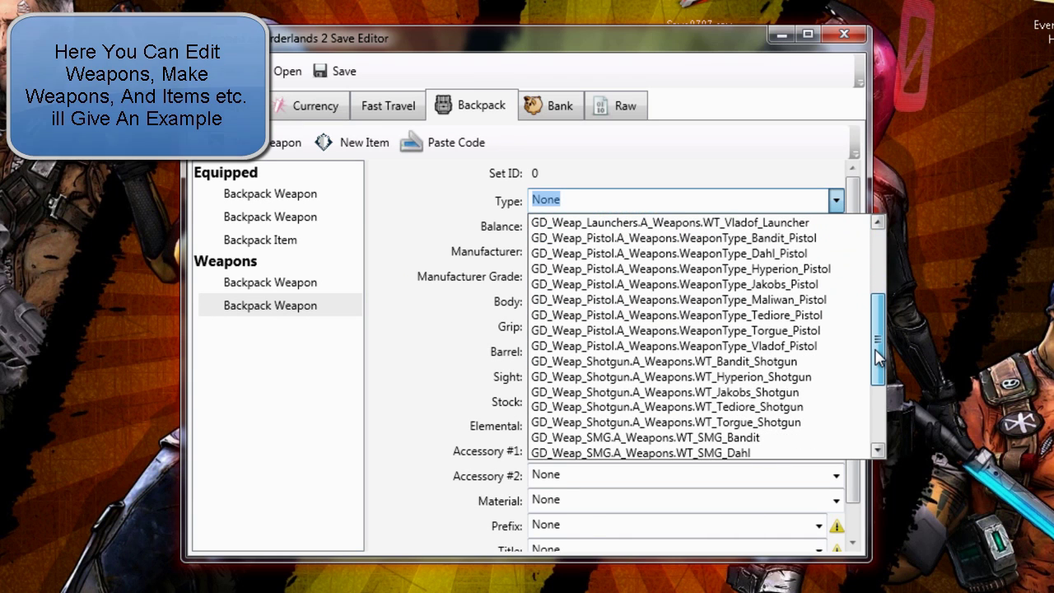
pyautogui.moveTo(879, 356); pyautogui.dragTo(879, 379)
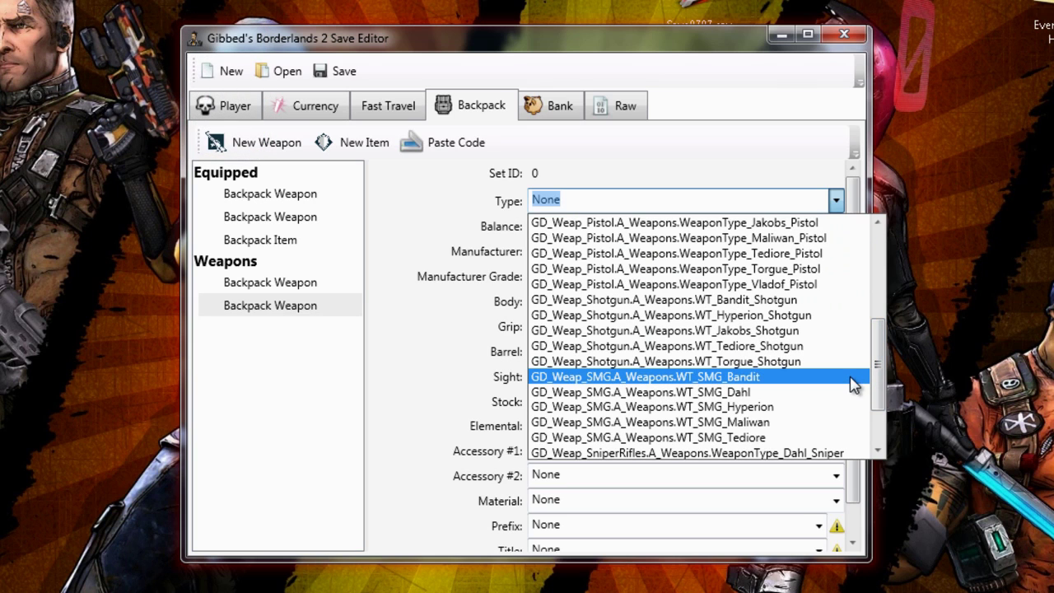
pyautogui.click(784, 333)
pyautogui.click(837, 226)
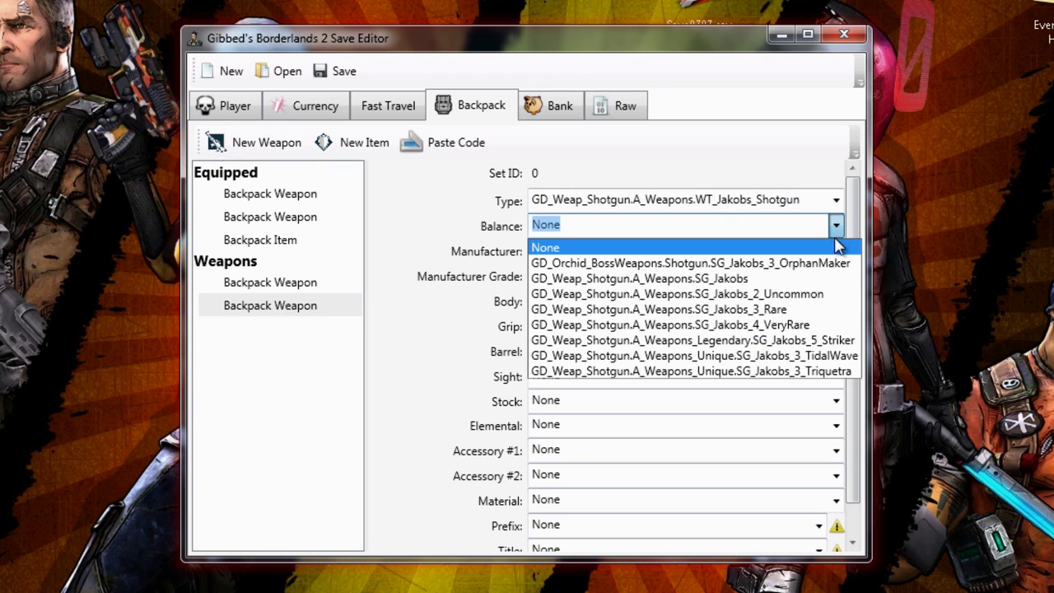
pyautogui.click(806, 310)
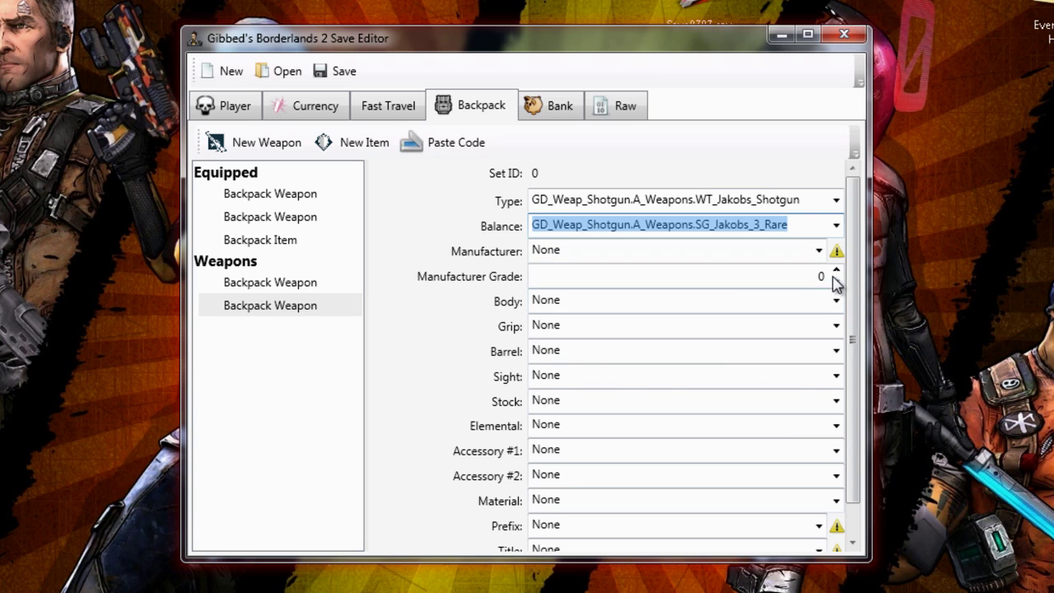
pyautogui.click(819, 250)
pyautogui.click(837, 273)
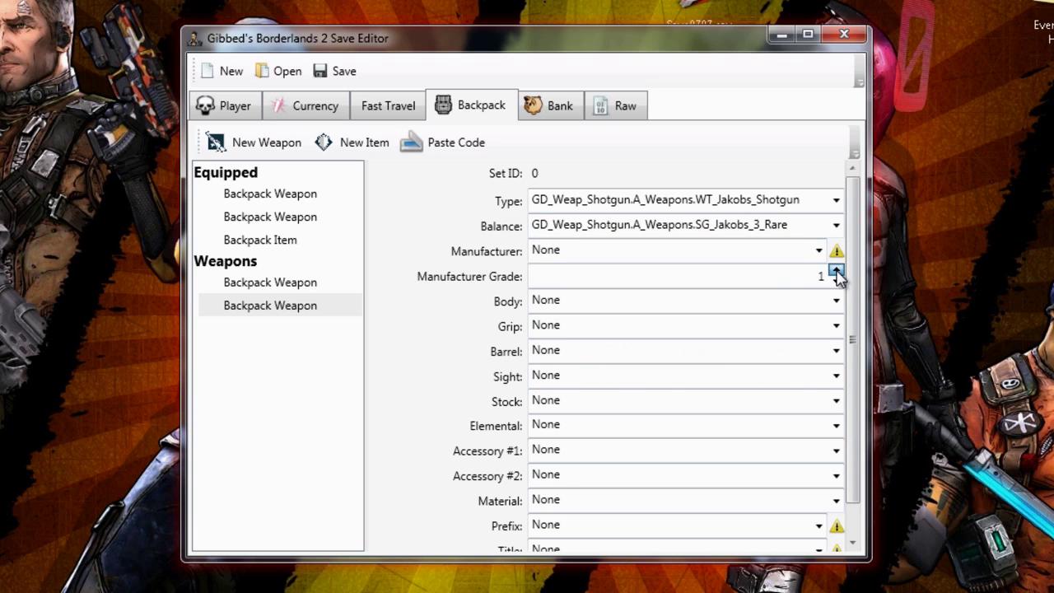
pyautogui.press('BackSpace')
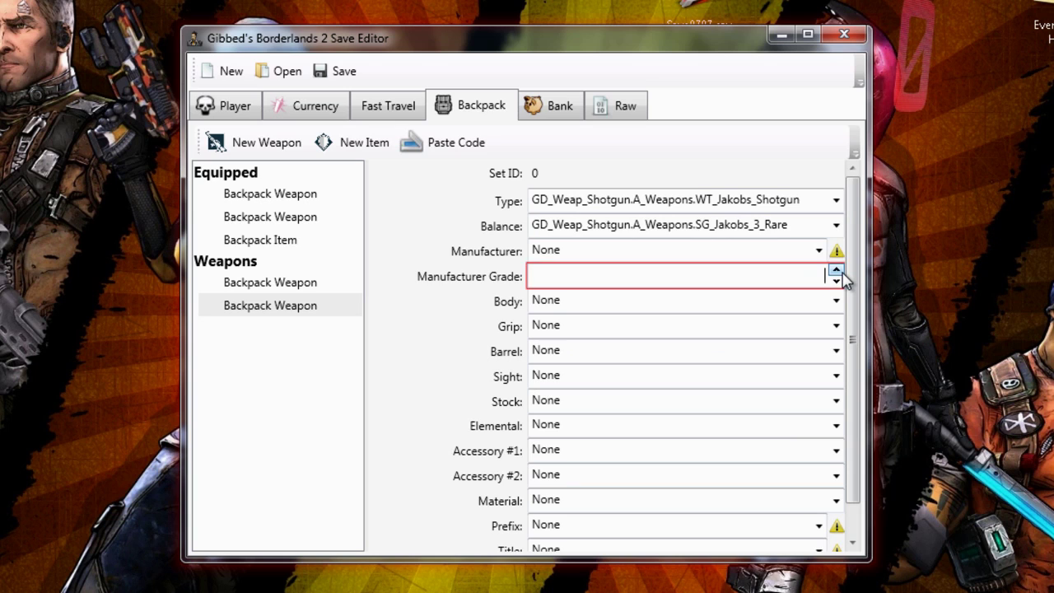
pyautogui.write('127')
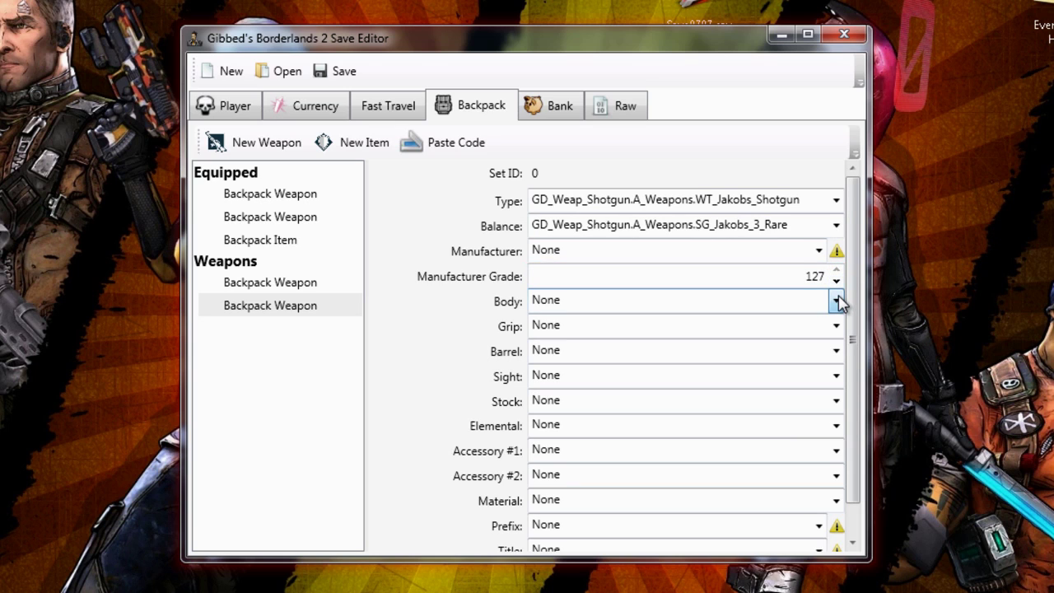
# Step: Give the shotgun a Jakobs body, grip and sight, Torgue barrel and Tediore stock
pyautogui.click(836, 301)
pyautogui.click(837, 337)
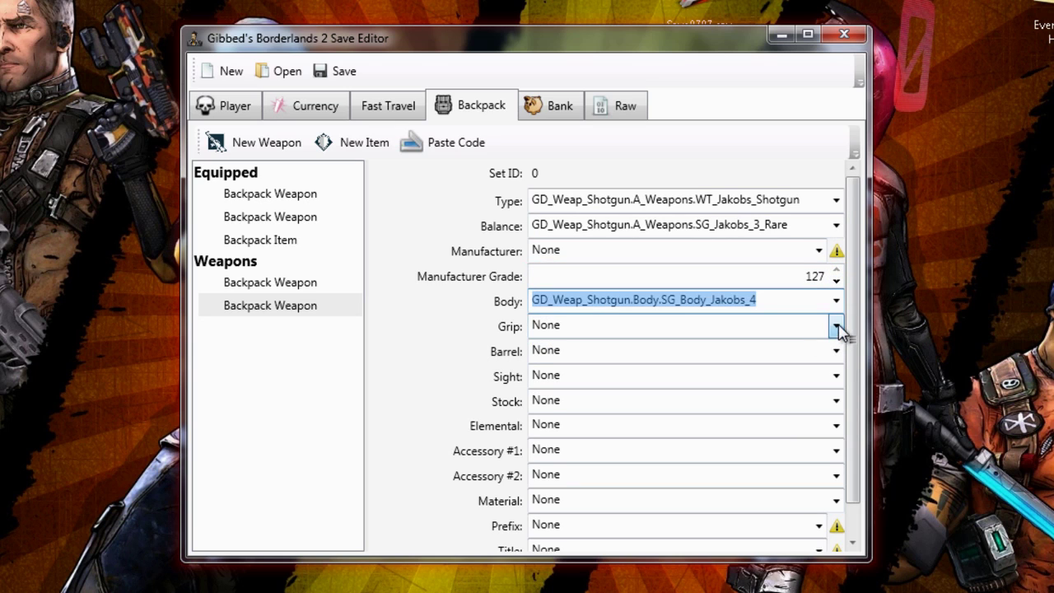
pyautogui.click(837, 327)
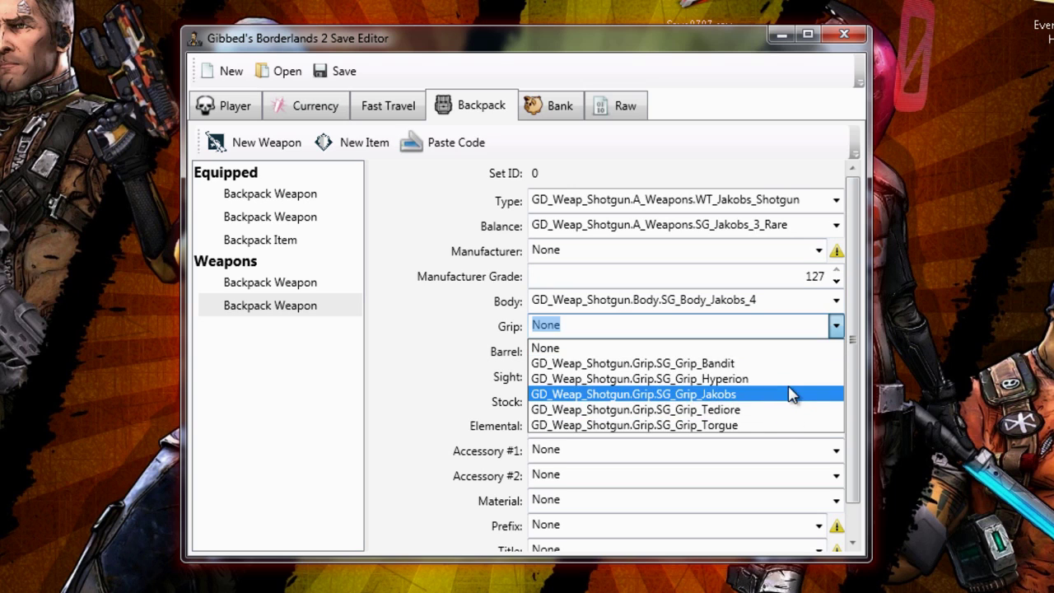
pyautogui.click(730, 393)
pyautogui.click(837, 351)
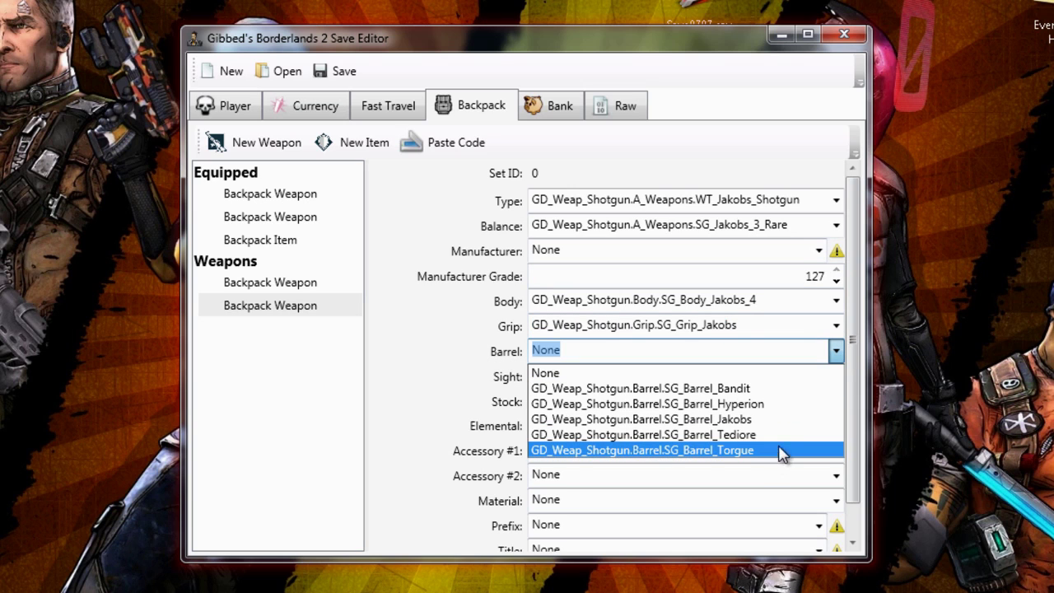
pyautogui.click(774, 450)
pyautogui.click(836, 377)
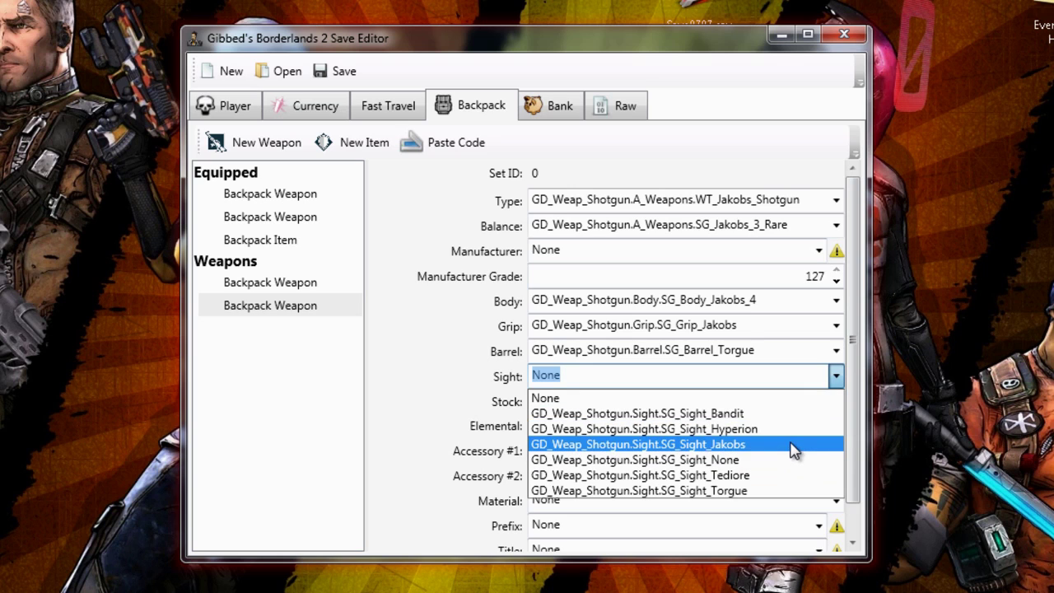
pyautogui.click(793, 445)
pyautogui.click(836, 401)
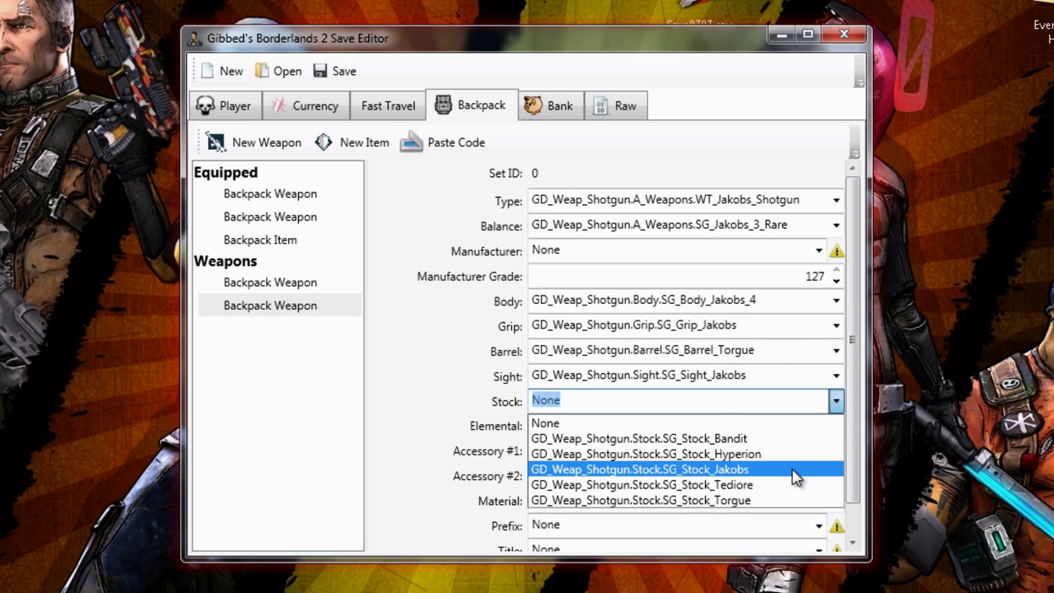
pyautogui.click(786, 485)
# Step: Add the MoonClip accessory, Mat_Jakobs_4 material and game stage 127
pyautogui.click(835, 427)
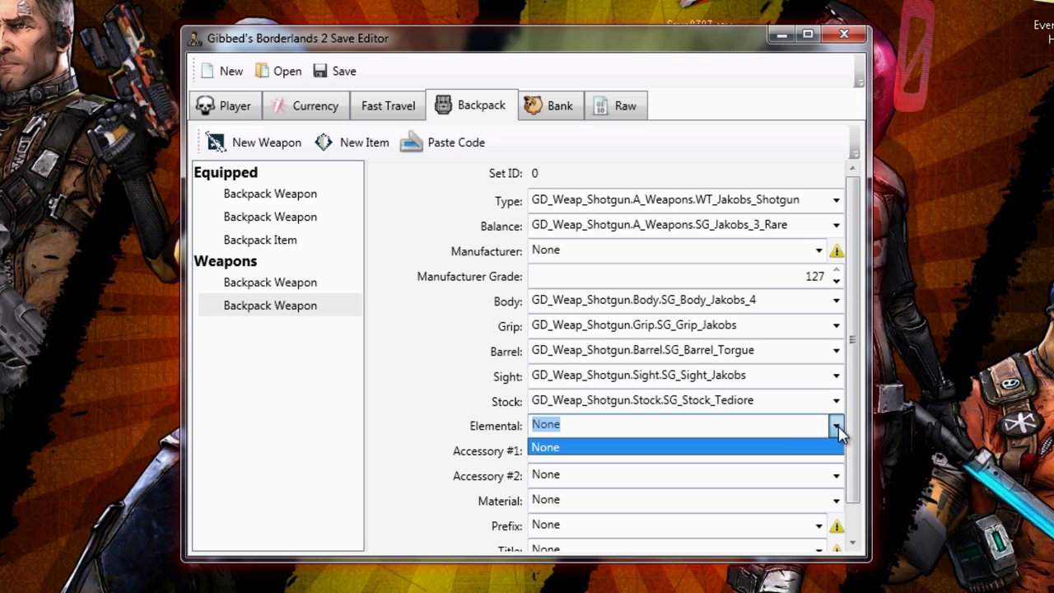
pyautogui.click(836, 452)
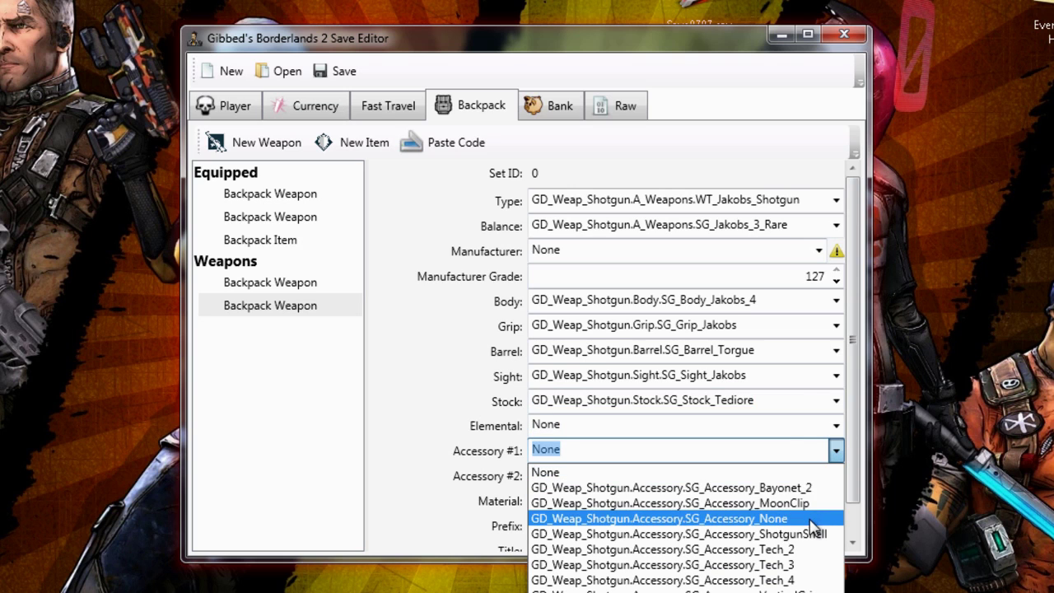
pyautogui.click(812, 502)
pyautogui.click(836, 476)
pyautogui.click(833, 498)
pyautogui.click(824, 538)
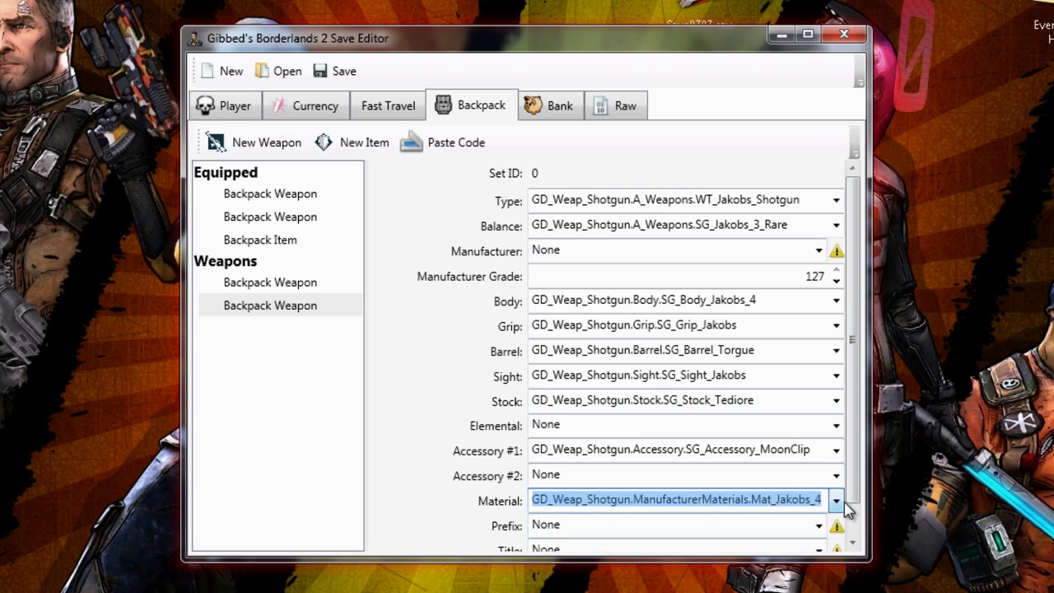
pyautogui.scroll(-1, 840, 543)
pyautogui.click(841, 544)
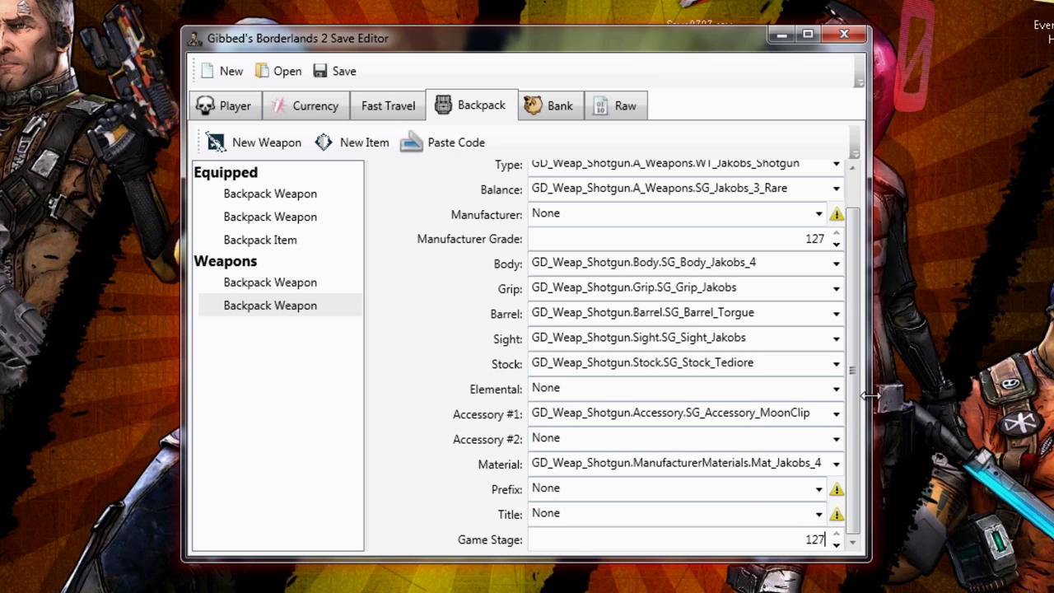
pyautogui.scroll(1, 832, 305)
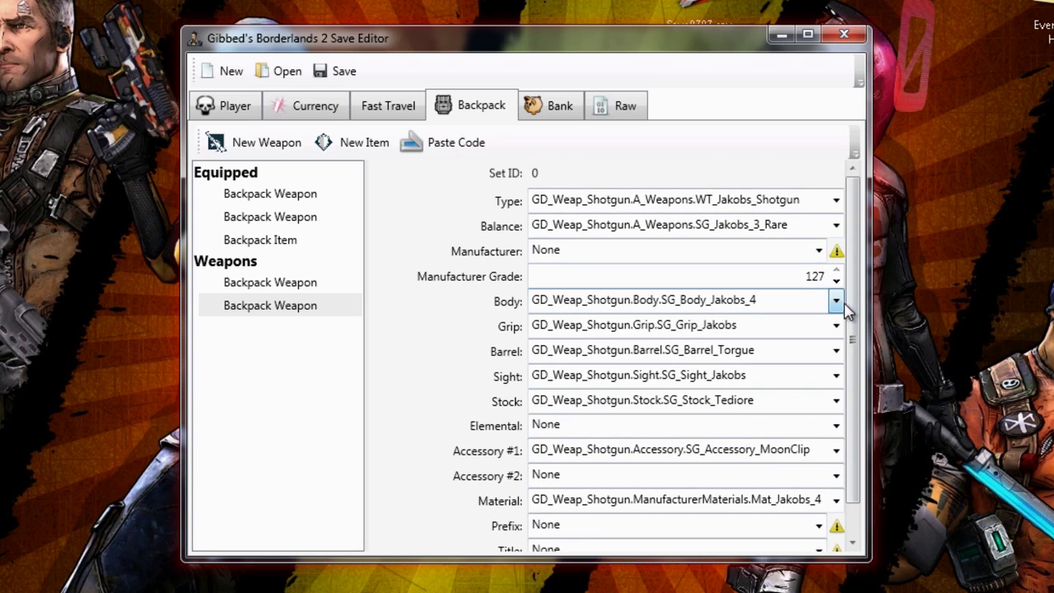
# Step: Add an AmmoDropBoss_Grenade_Protean item with ItemGrade_Ammo_Grenade balance and grade 127
pyautogui.click(350, 151)
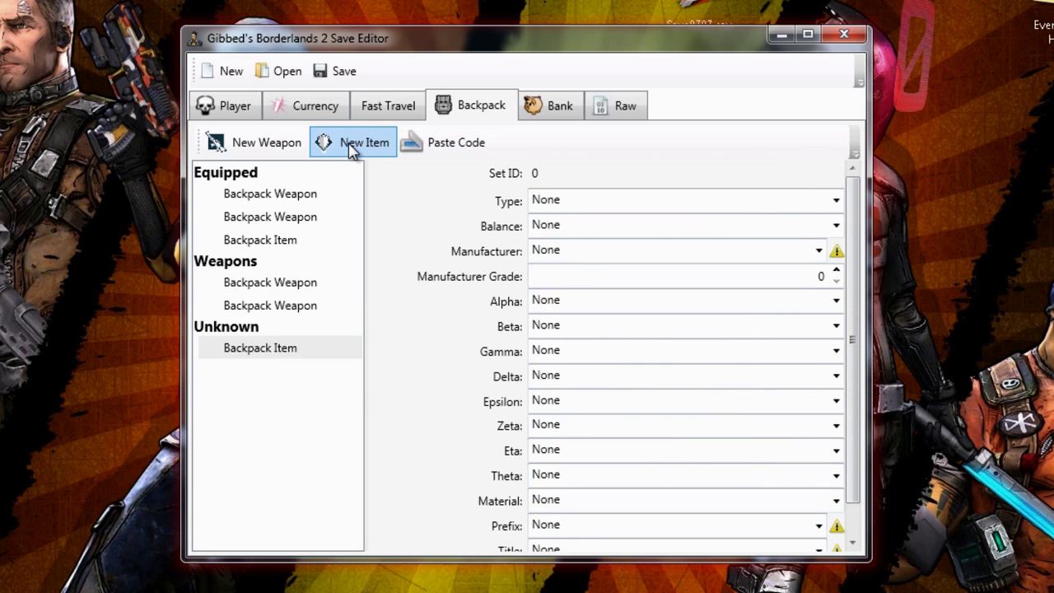
pyautogui.click(836, 202)
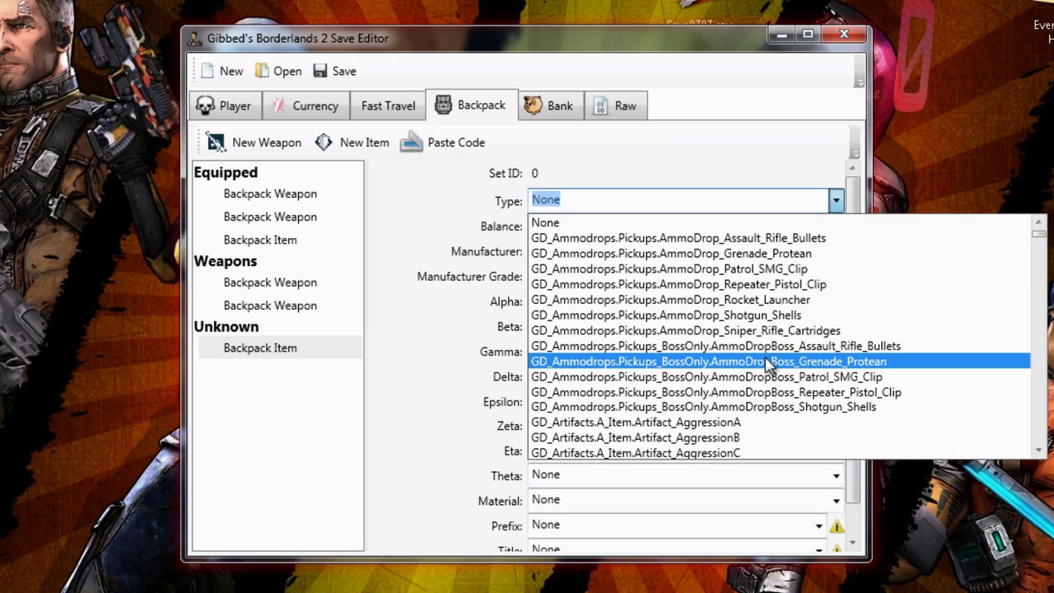
pyautogui.click(791, 369)
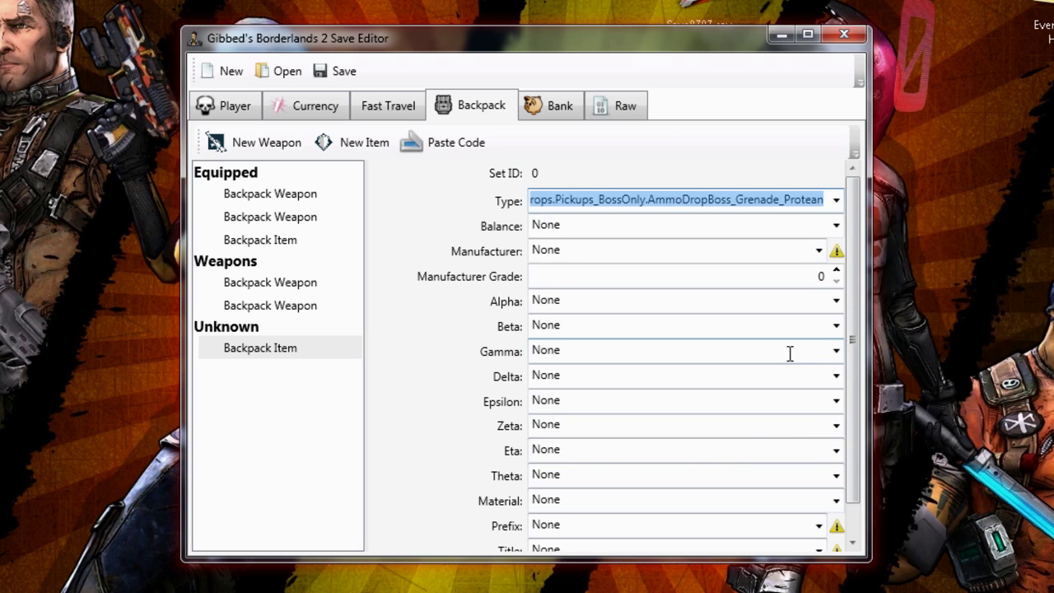
pyautogui.click(835, 226)
pyautogui.click(823, 263)
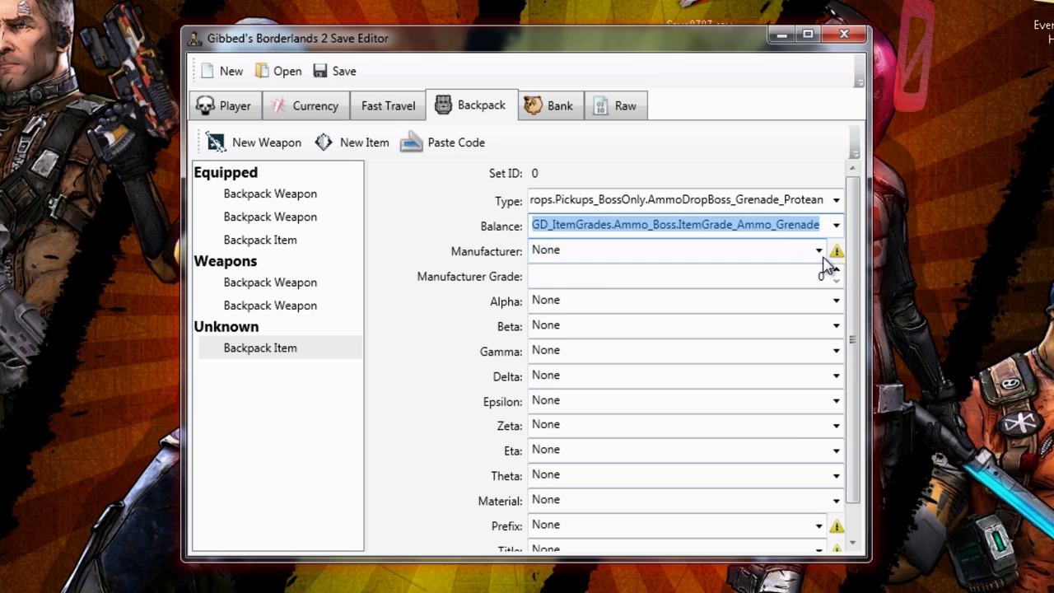
pyautogui.click(839, 270)
pyautogui.press('BackSpace')
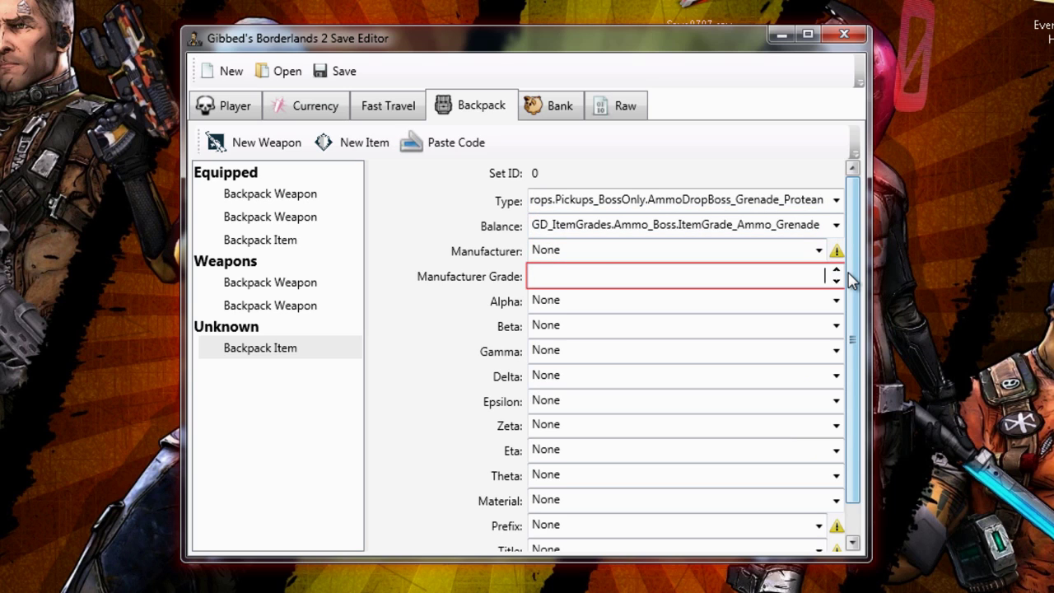
pyautogui.write('127')
# Step: Review the grenade item's part options and set its game stage to 127
pyautogui.doubleClick(818, 251)
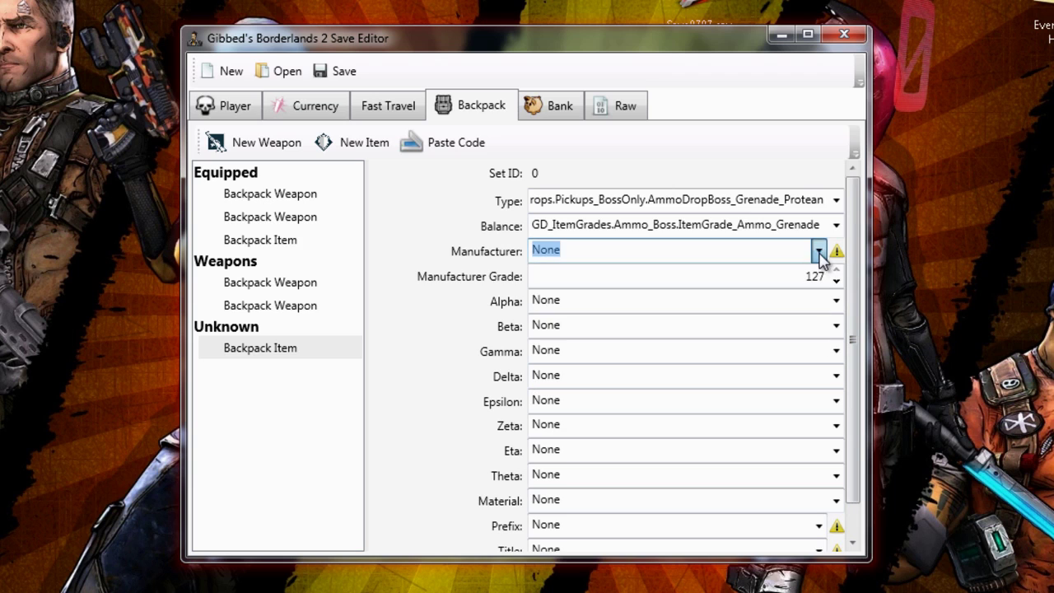
pyautogui.click(836, 301)
pyautogui.click(836, 327)
pyautogui.click(836, 346)
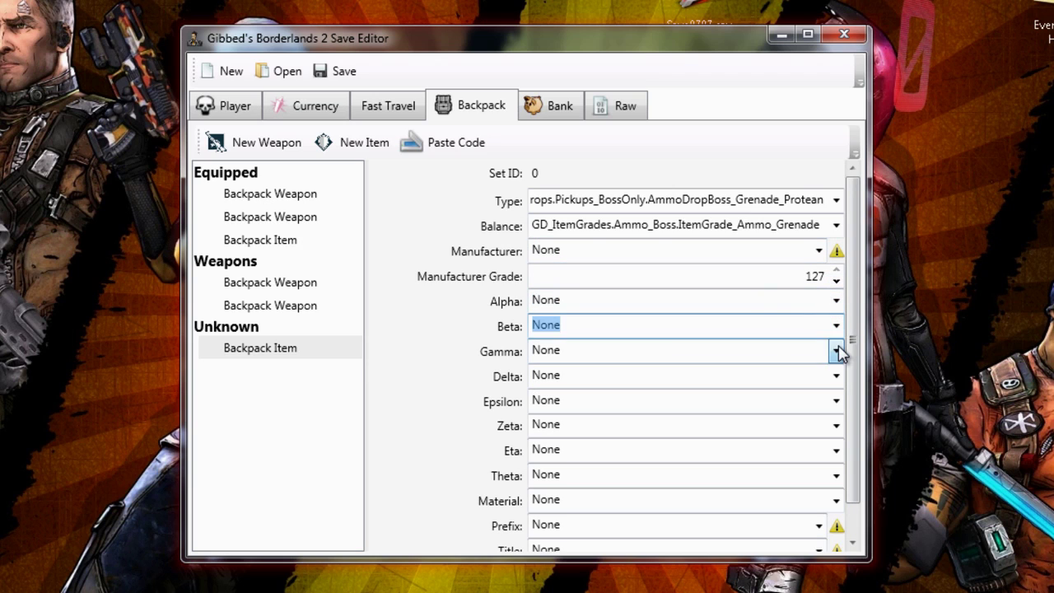
pyautogui.doubleClick(836, 351)
pyautogui.doubleClick(836, 375)
pyautogui.scroll(-2, 840, 394)
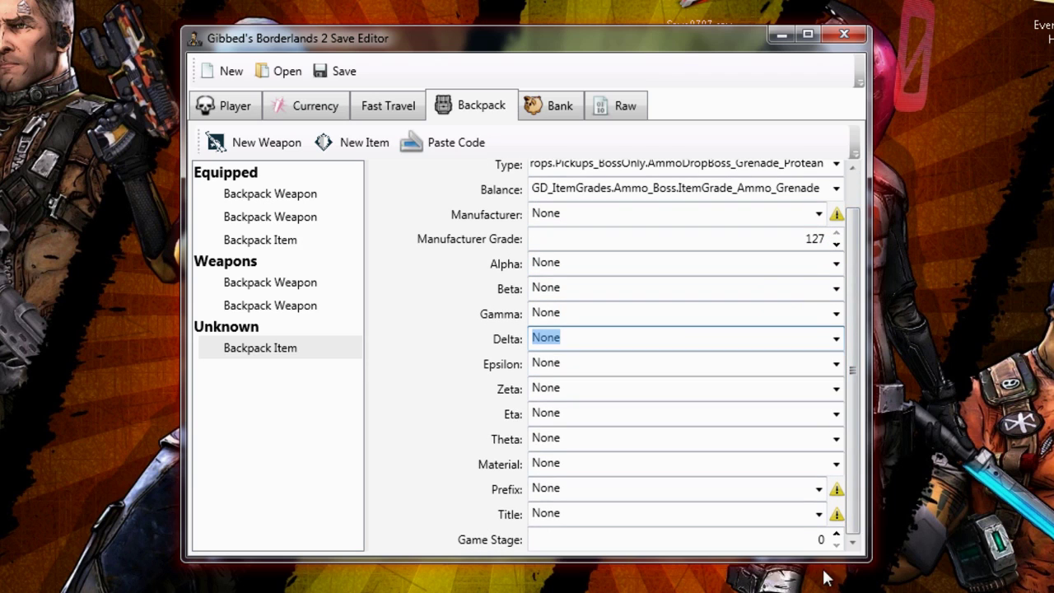
pyautogui.click(815, 537)
pyautogui.press('BackSpace')
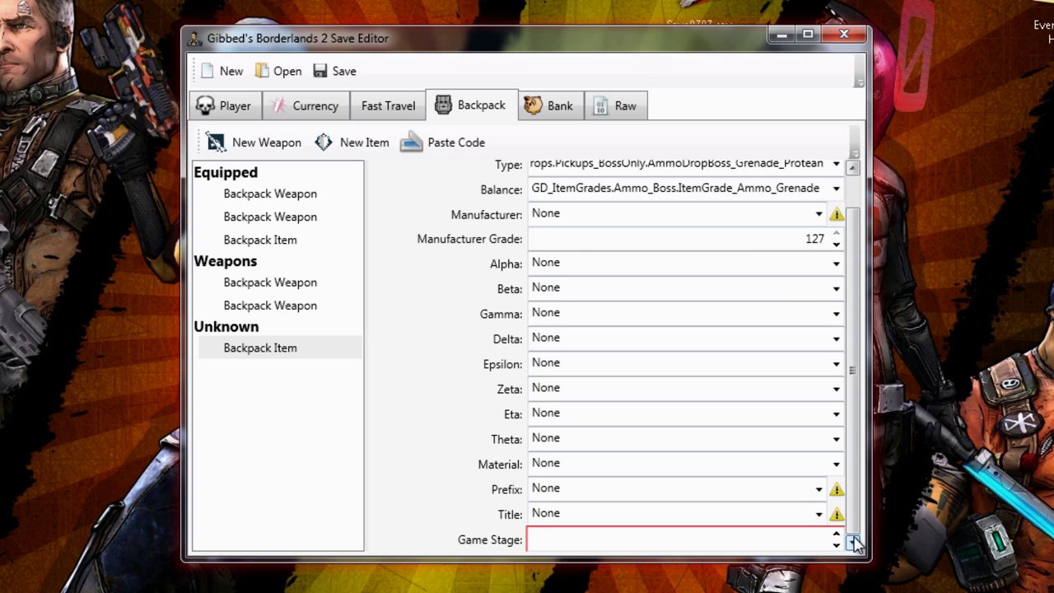
pyautogui.click(836, 438)
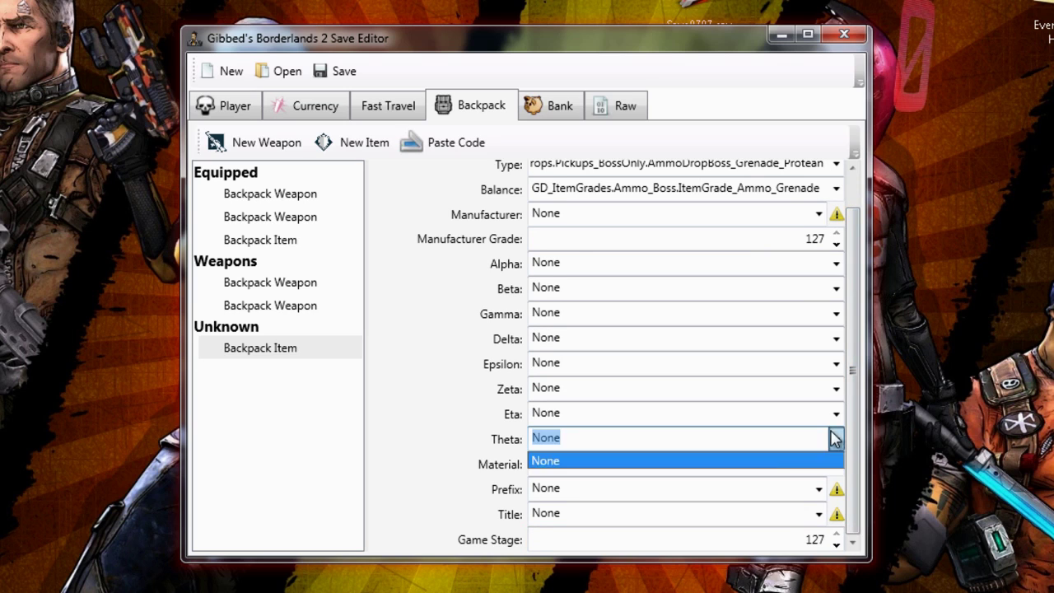
pyautogui.click(836, 414)
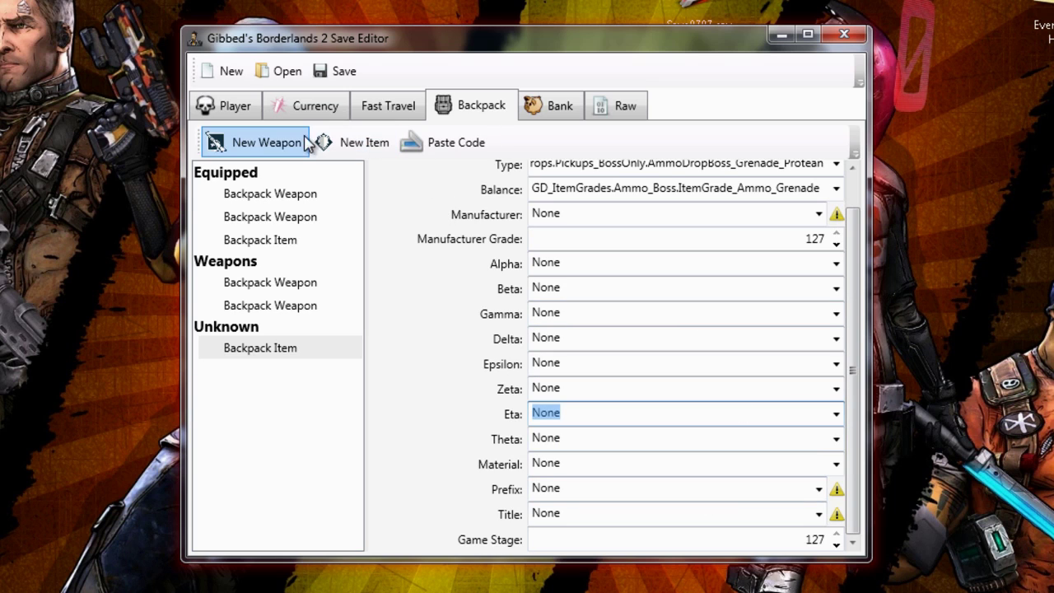
# Step: Add a Jakobs assault rifle with AR_Jakobs_4_VeryRare balance and manufacturer grade 50
pyautogui.click(268, 147)
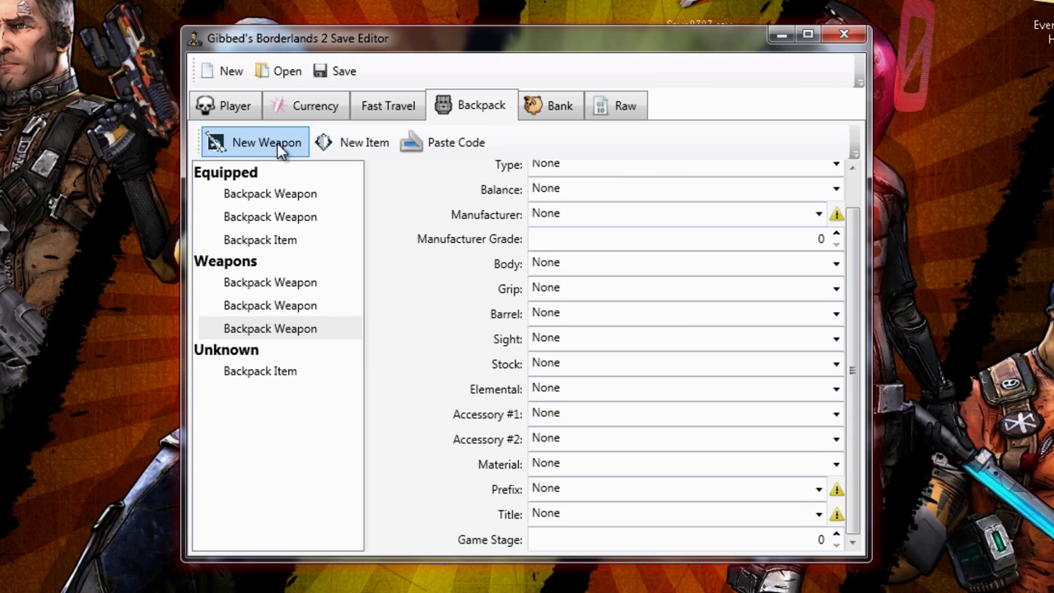
pyautogui.click(836, 189)
pyautogui.click(836, 190)
pyautogui.click(833, 165)
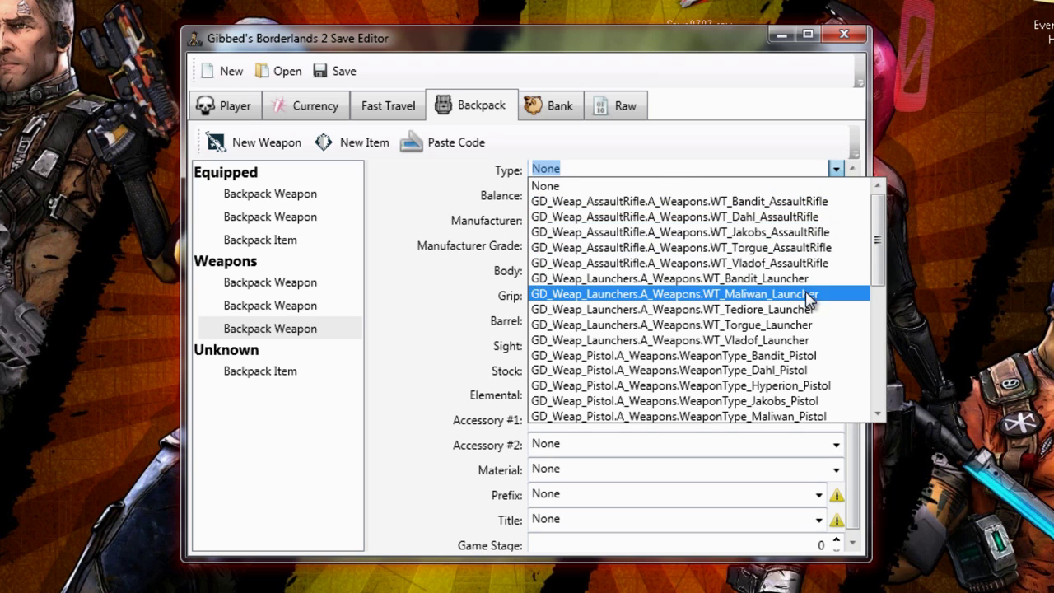
pyautogui.click(768, 234)
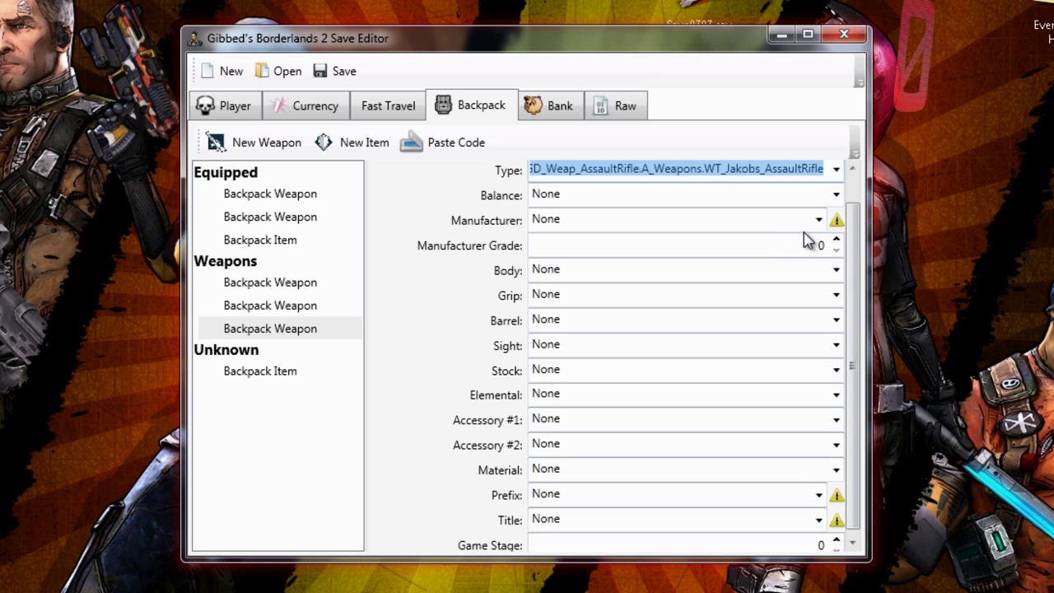
pyautogui.click(836, 195)
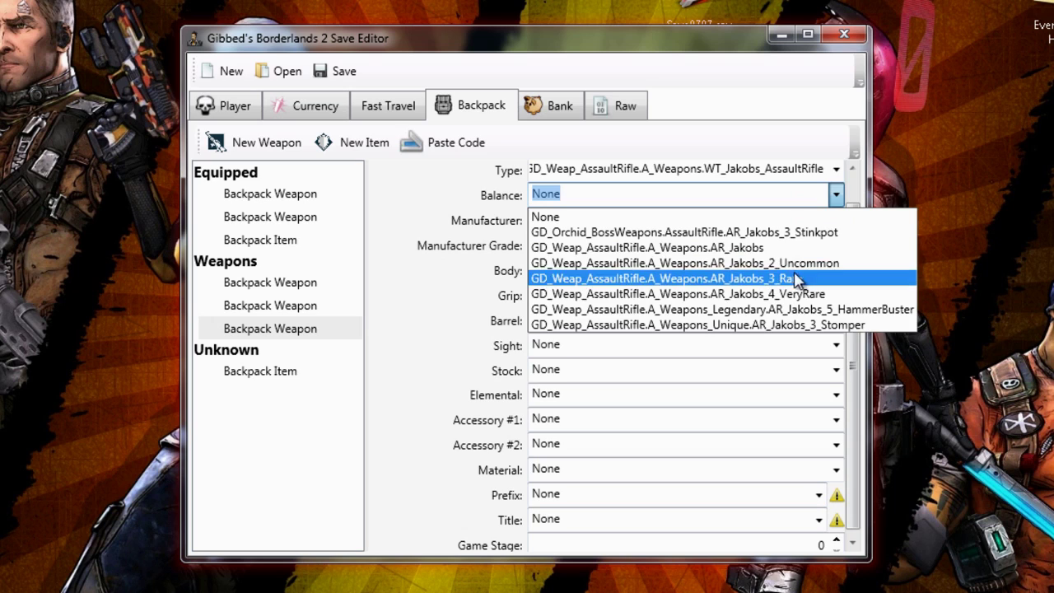
pyautogui.click(795, 294)
pyautogui.click(819, 219)
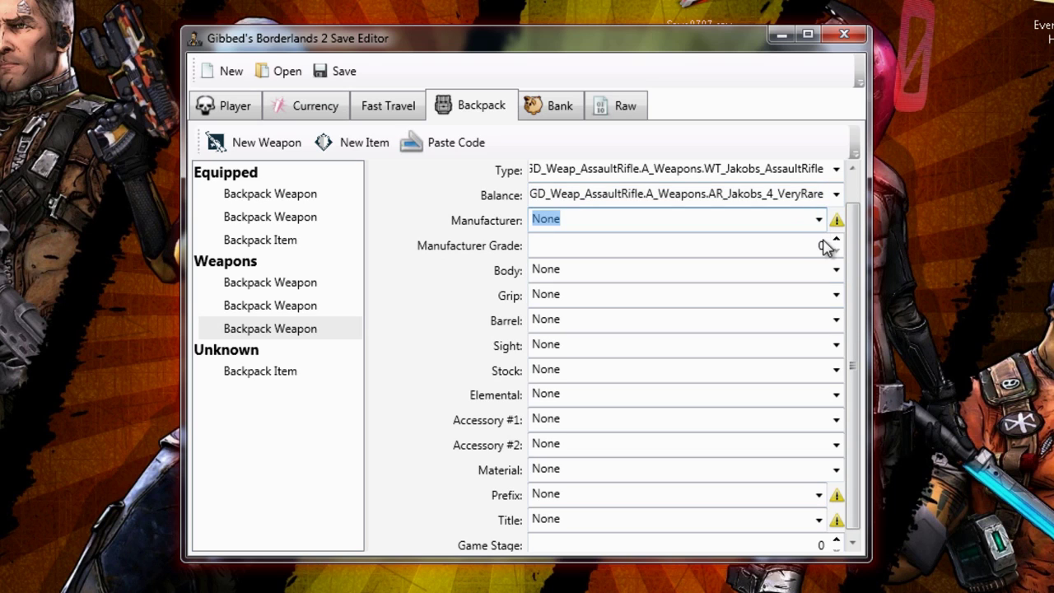
pyautogui.click(816, 245)
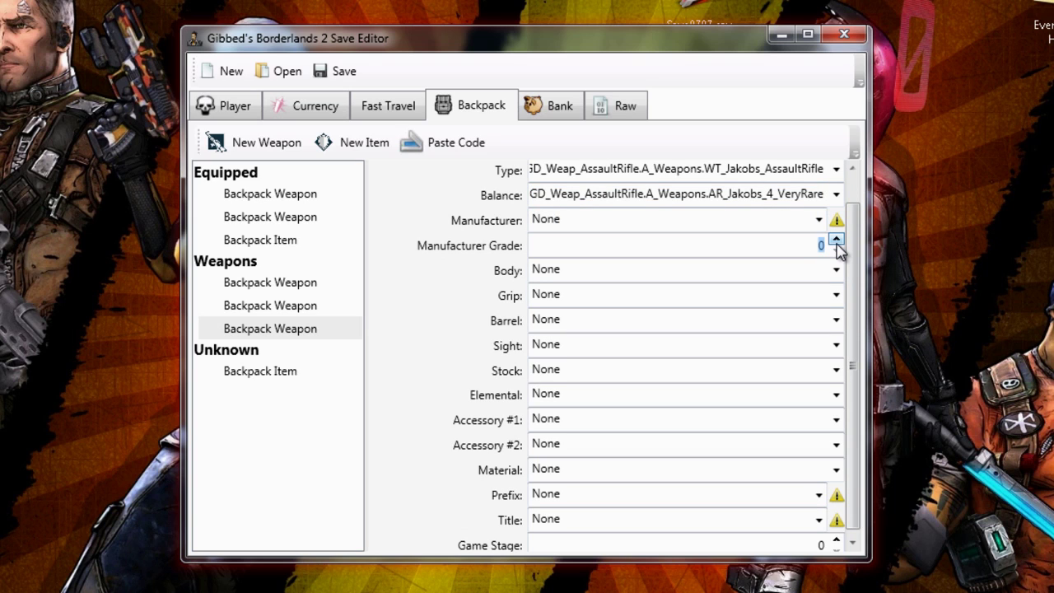
pyautogui.write('50')
# Step: Give the rifle a Jakobs body, grip and stock, Torgue_Jakobs barrel and Vladof sight
pyautogui.click(836, 270)
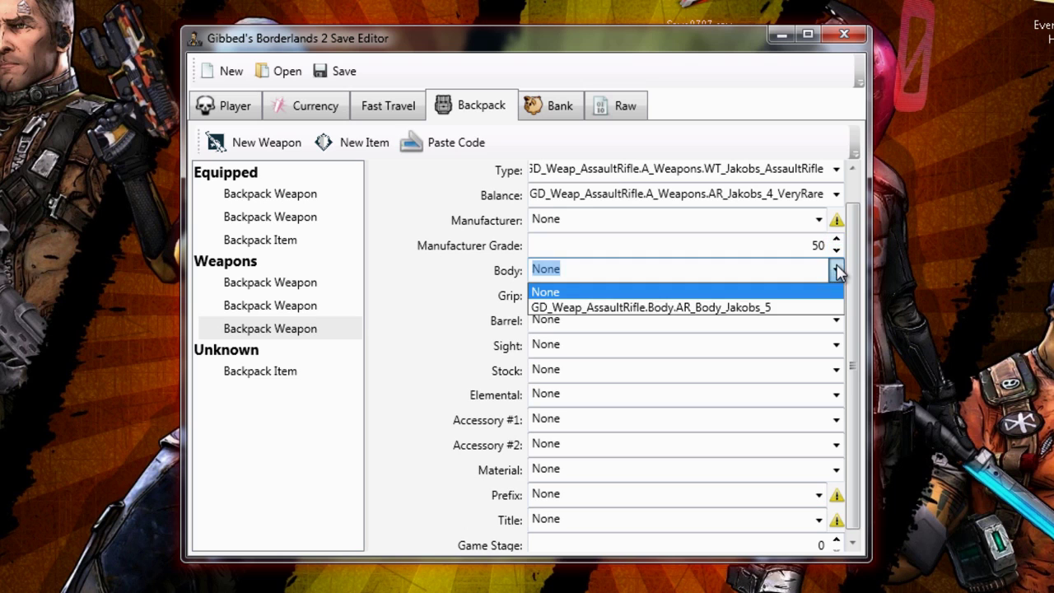
pyautogui.click(833, 307)
pyautogui.click(835, 301)
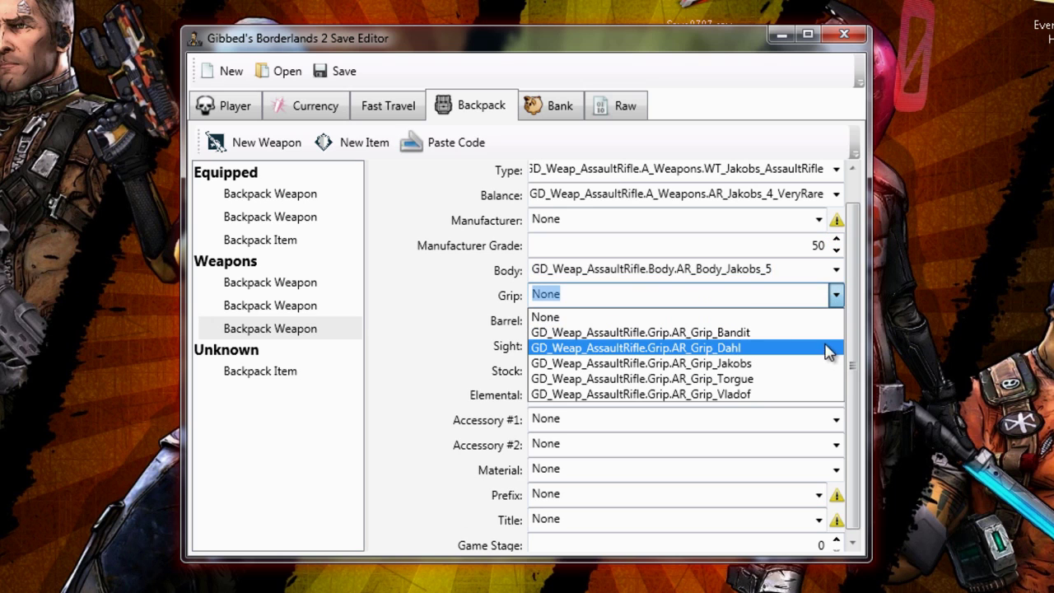
pyautogui.click(788, 365)
pyautogui.click(836, 320)
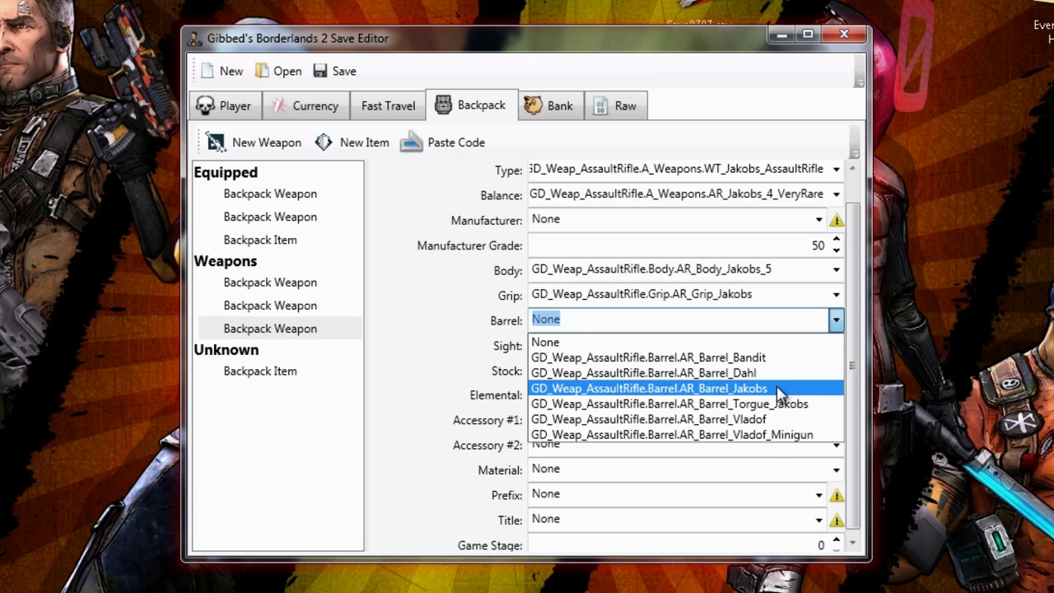
pyautogui.click(782, 403)
pyautogui.click(836, 346)
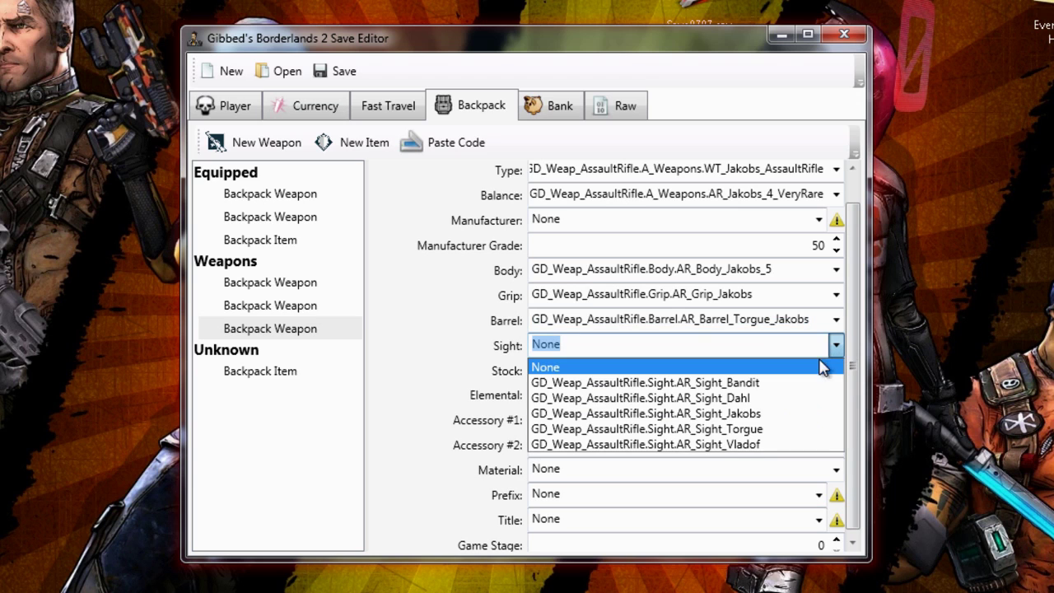
pyautogui.click(759, 444)
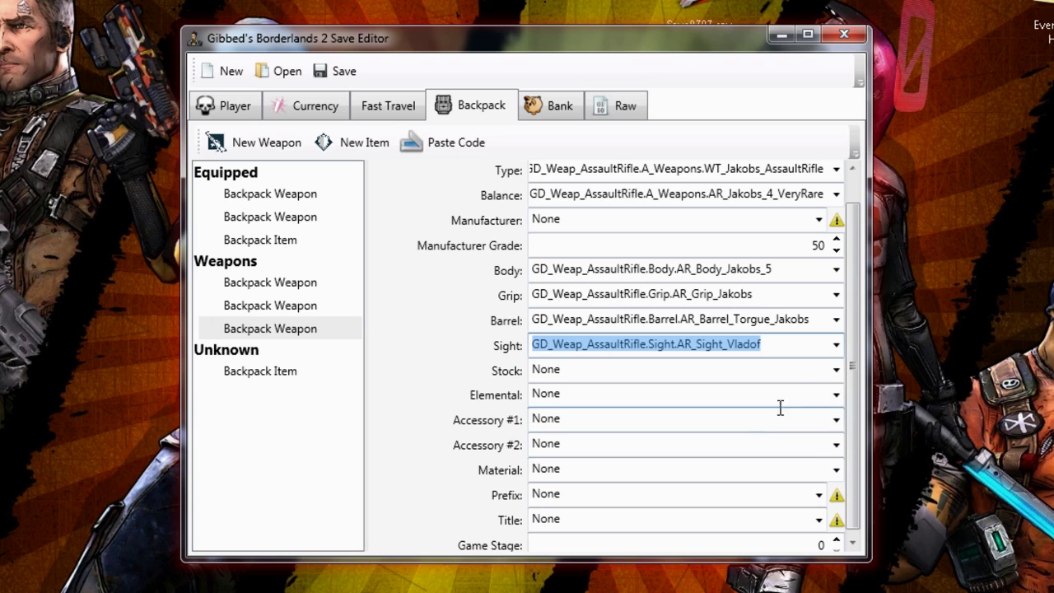
pyautogui.click(834, 372)
pyautogui.click(780, 439)
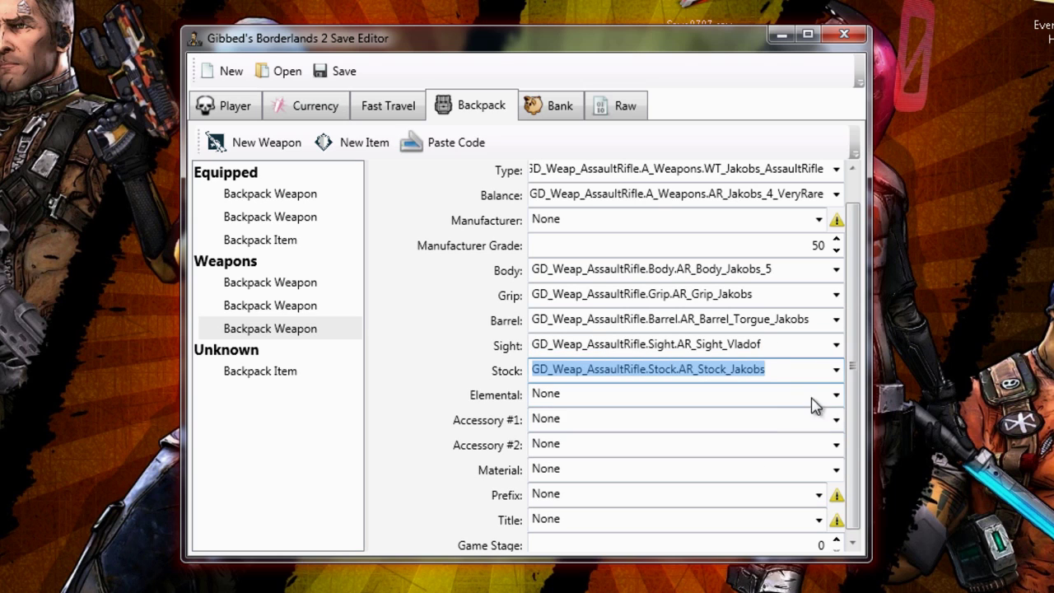
# Step: Add the BanditClamp_Wild accessory, Jakobs material and game stage 50, with no element
pyautogui.click(836, 395)
pyautogui.click(836, 396)
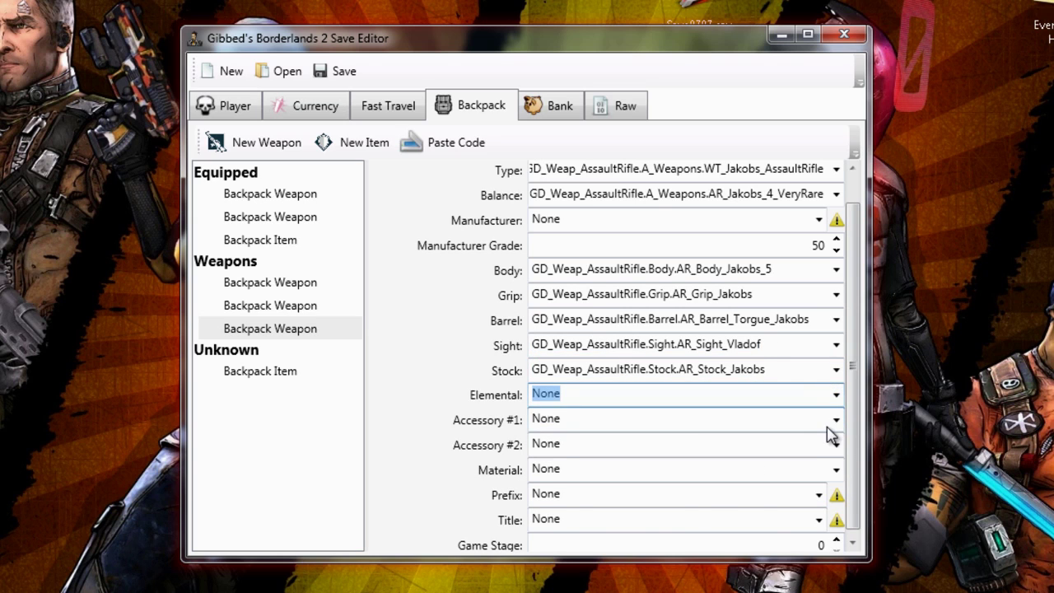
pyautogui.click(835, 422)
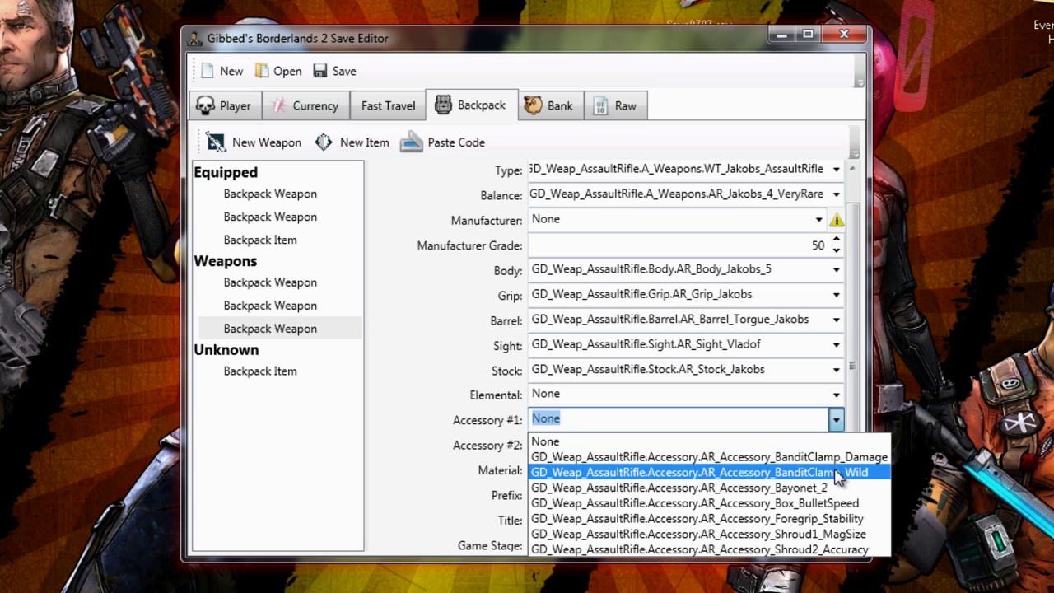
pyautogui.click(839, 474)
pyautogui.click(836, 445)
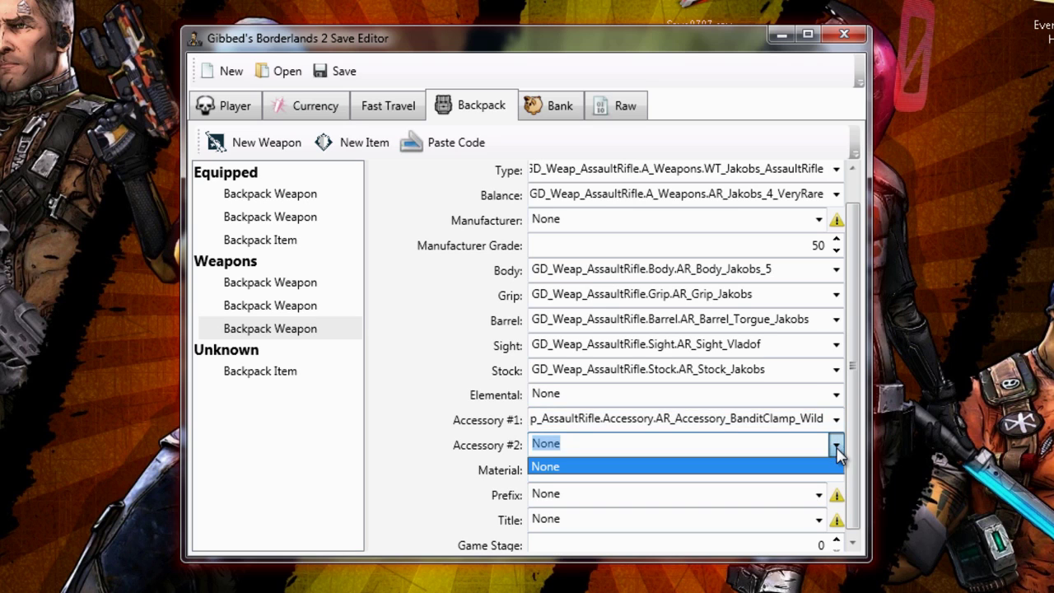
pyautogui.click(835, 467)
pyautogui.click(836, 469)
pyautogui.click(834, 506)
pyautogui.scroll(-1, 832, 527)
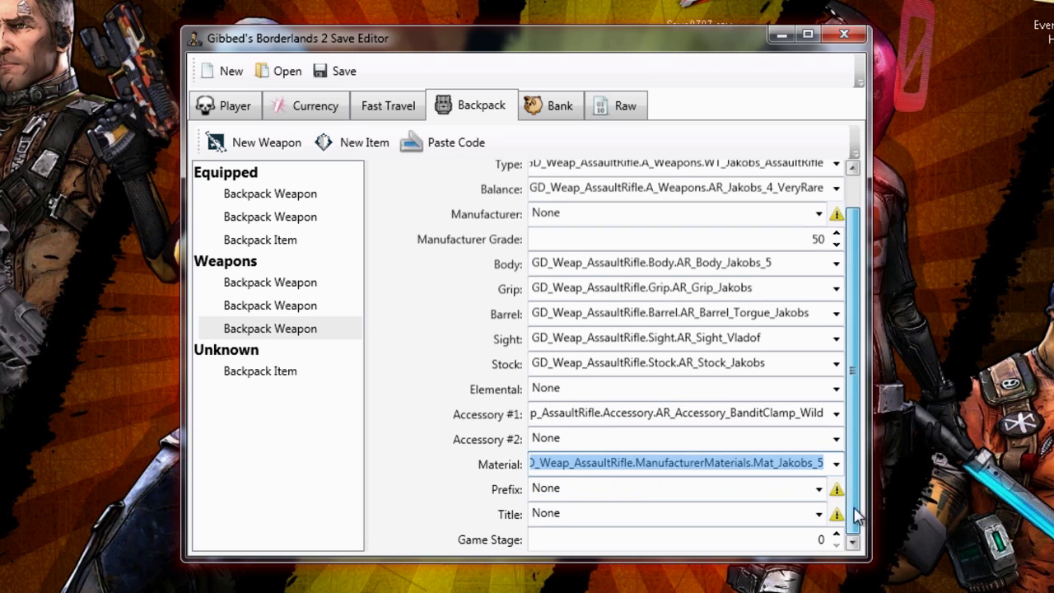
pyautogui.click(830, 539)
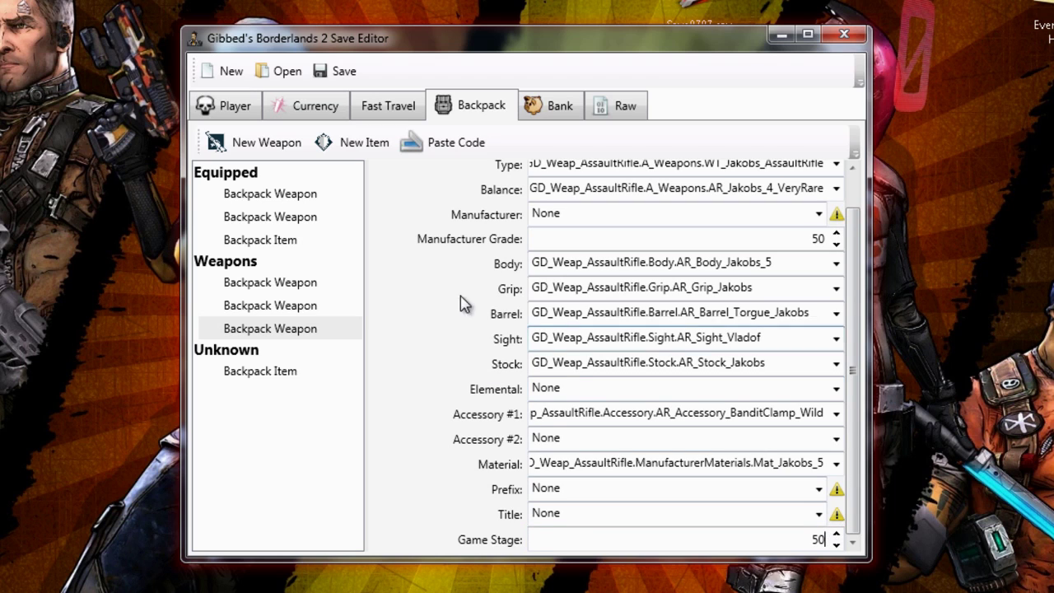
pyautogui.click(556, 119)
# Step: Save the character as SaveGame.sav with All Files type, replacing the desktop copy
pyautogui.click(610, 114)
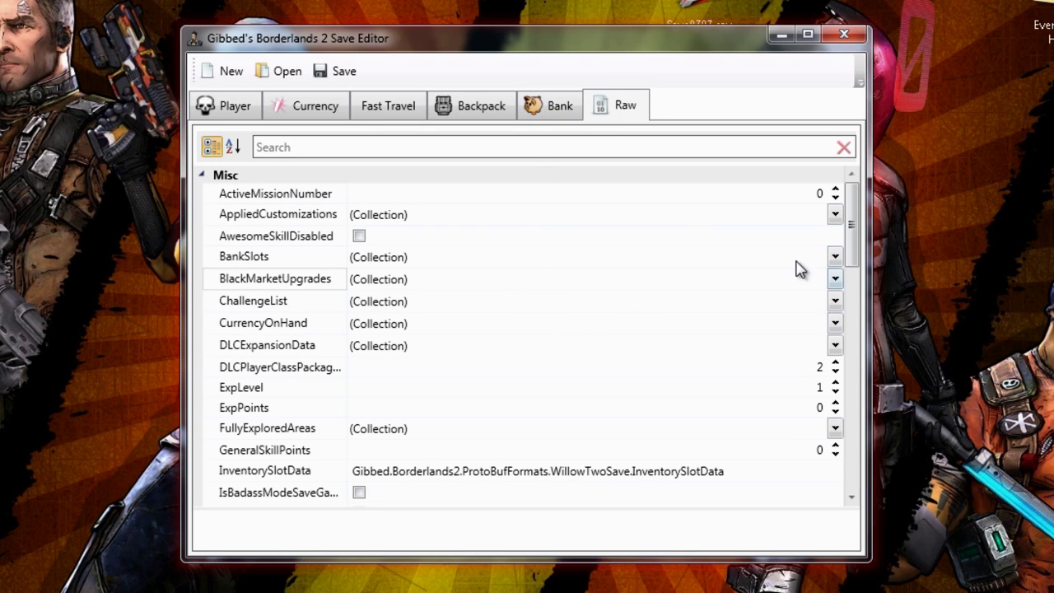
pyautogui.moveTo(861, 243); pyautogui.dragTo(850, 478)
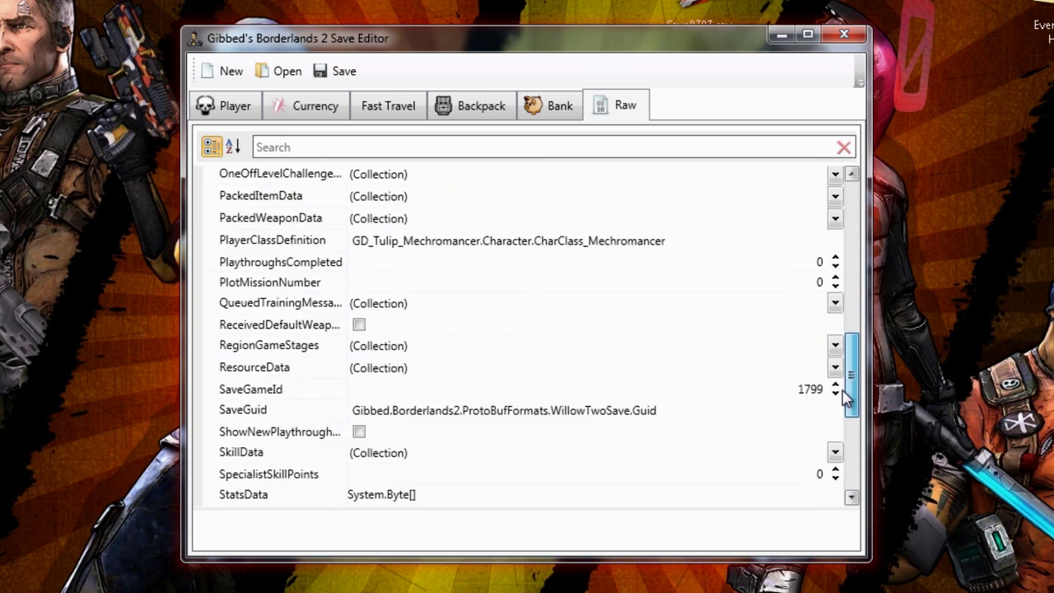
pyautogui.moveTo(850, 478); pyautogui.dragTo(857, 189)
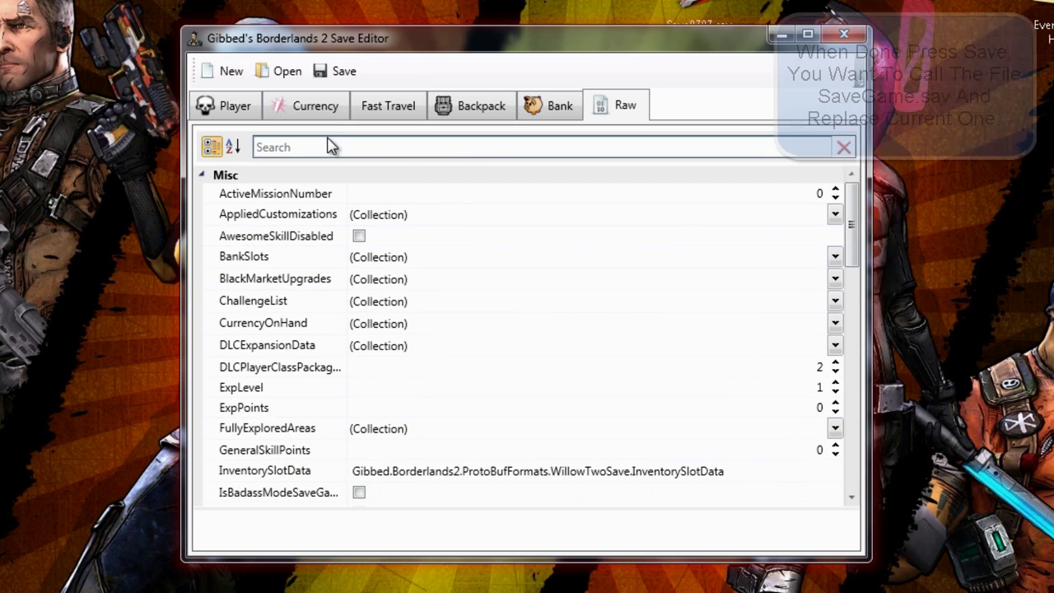
pyautogui.click(346, 72)
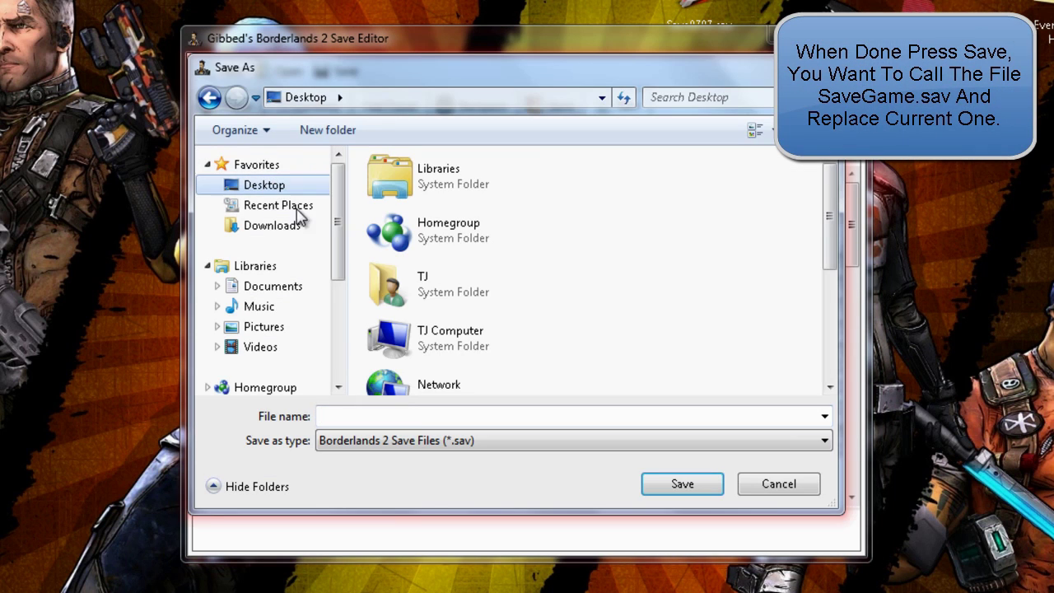
pyautogui.write('Sa')
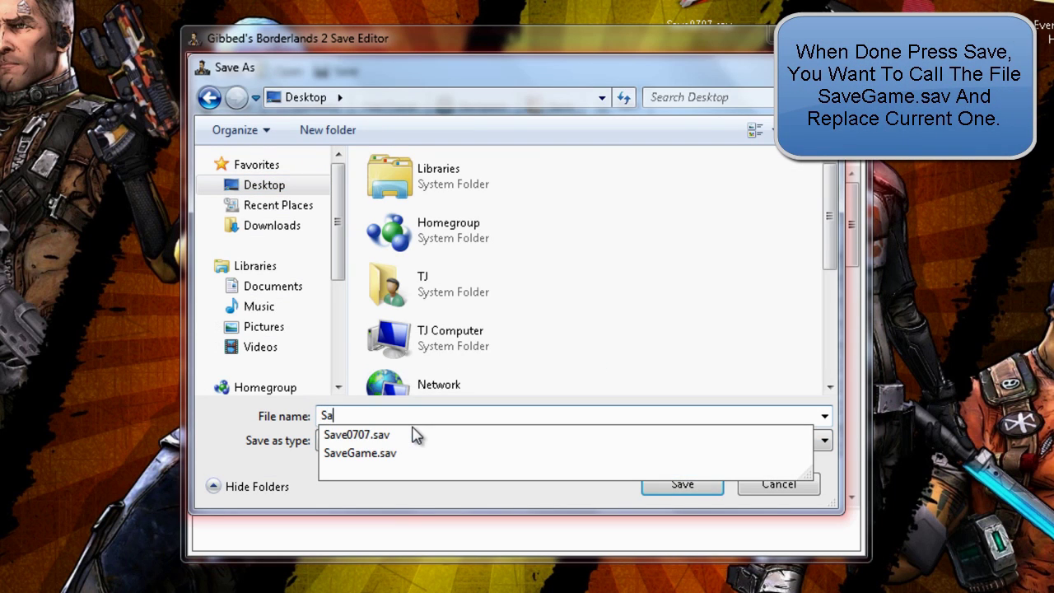
pyautogui.write('veGam')
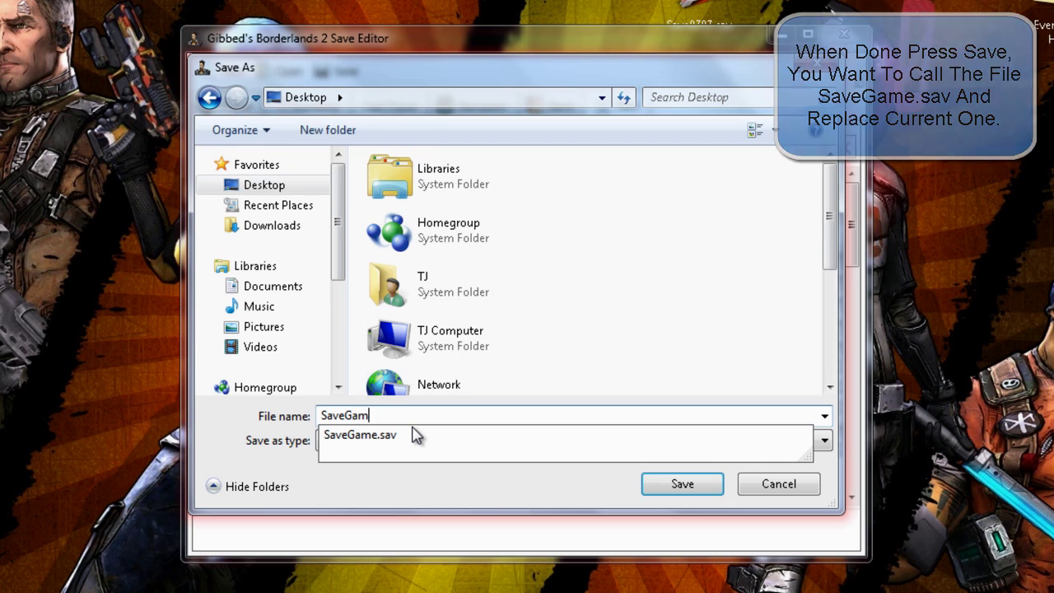
pyautogui.write('e.sav')
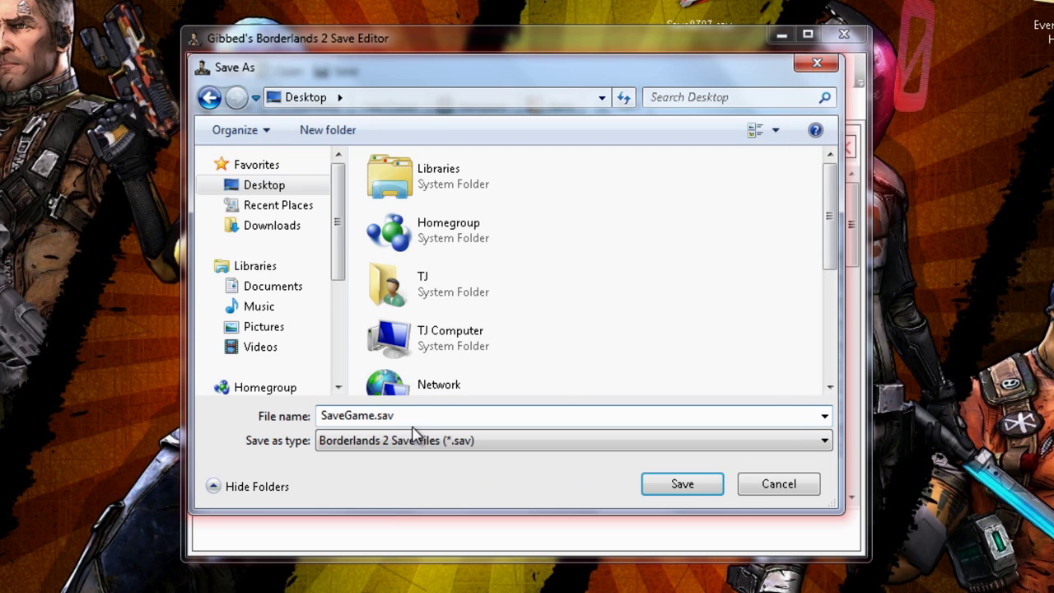
pyautogui.click(430, 474)
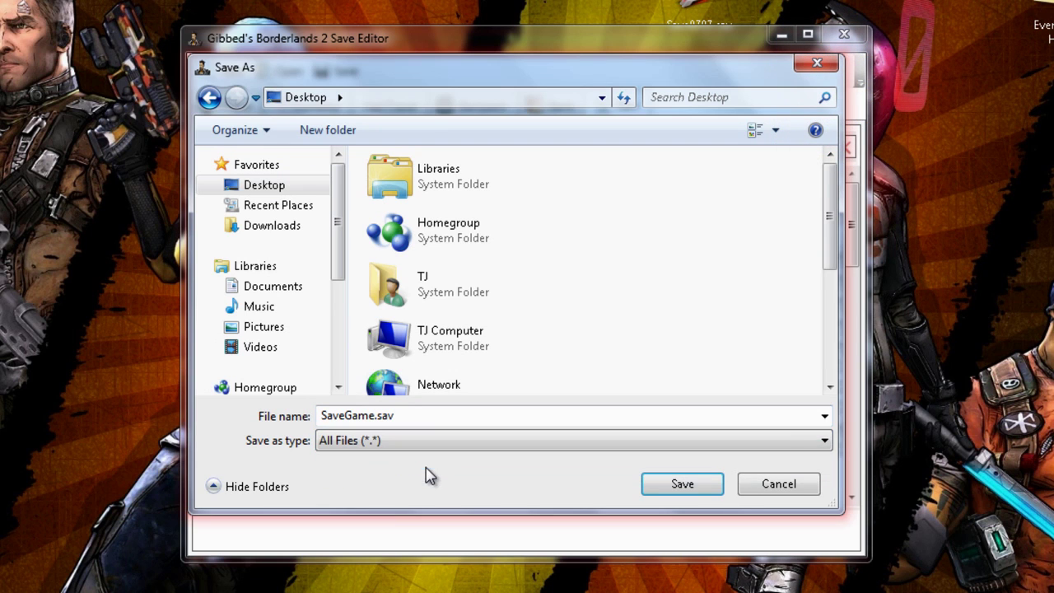
pyautogui.click(703, 484)
pyautogui.click(580, 372)
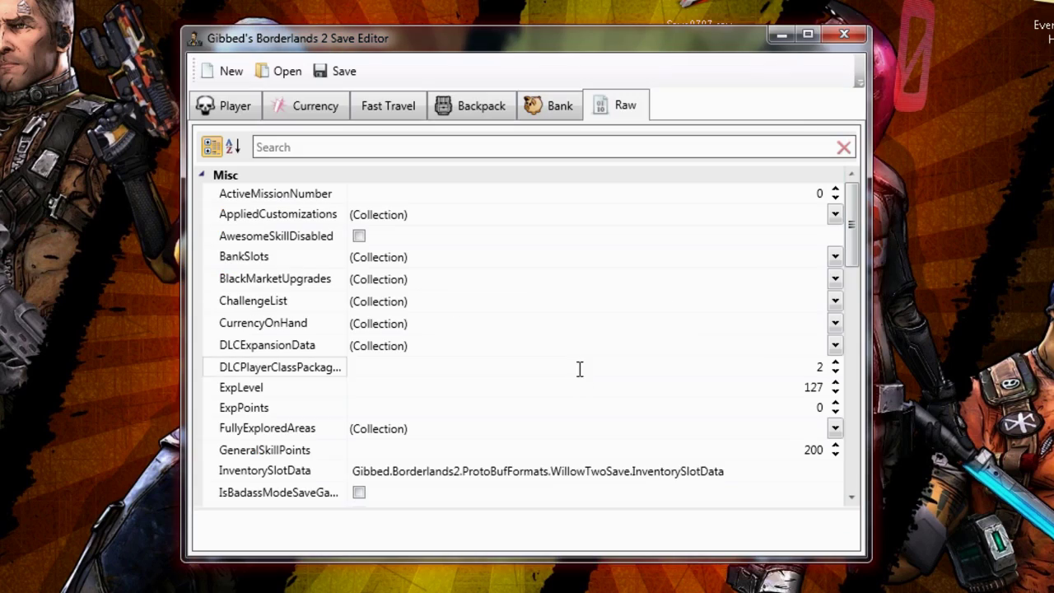
# Step: Restore the Save0707.sav window and replace its SaveGame.sav with the edited desktop file
pyautogui.click(781, 34)
pyautogui.moveTo(593, 578)
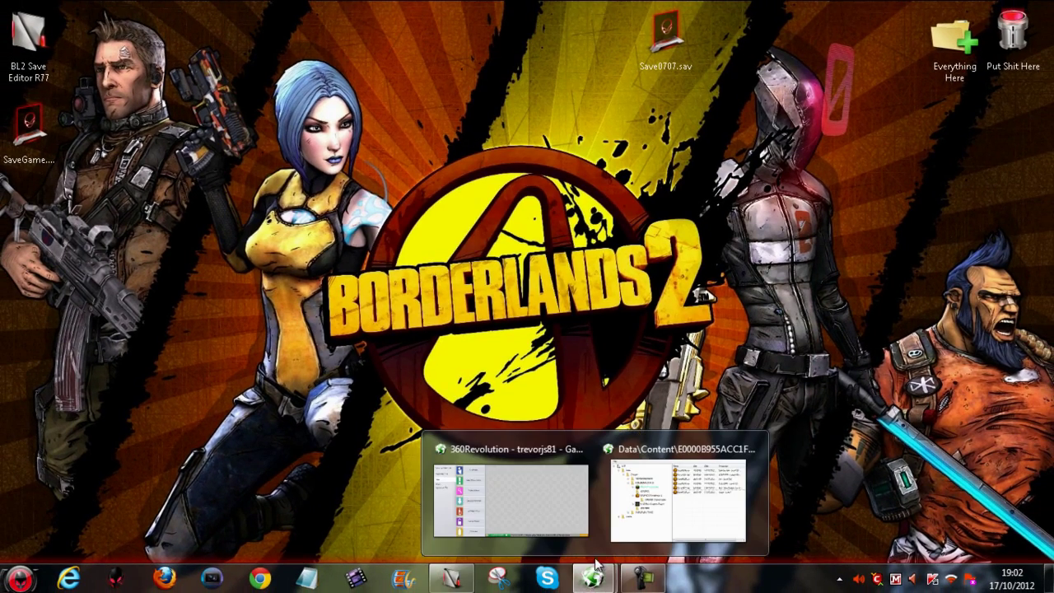
pyautogui.click(511, 499)
pyautogui.moveTo(666, 33); pyautogui.dragTo(540, 169)
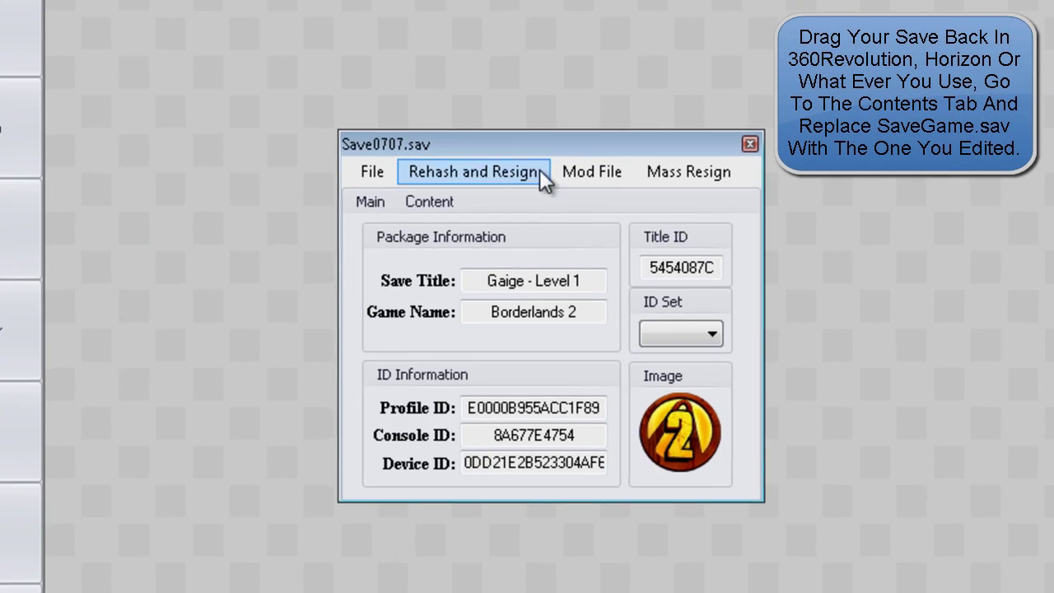
pyautogui.click(449, 204)
pyautogui.click(479, 262)
pyautogui.rightClick(480, 265)
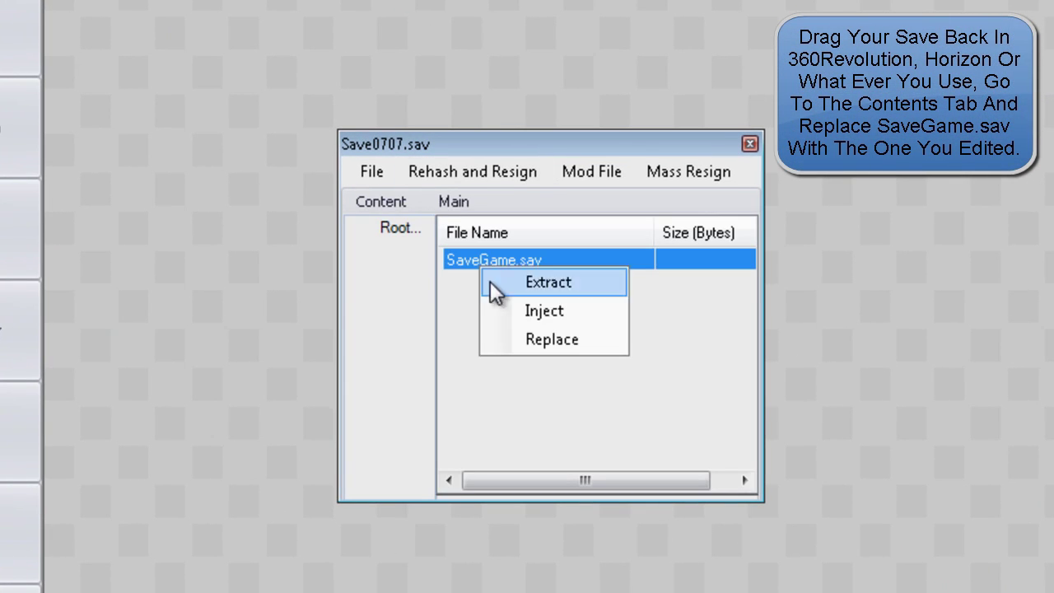
pyautogui.click(550, 339)
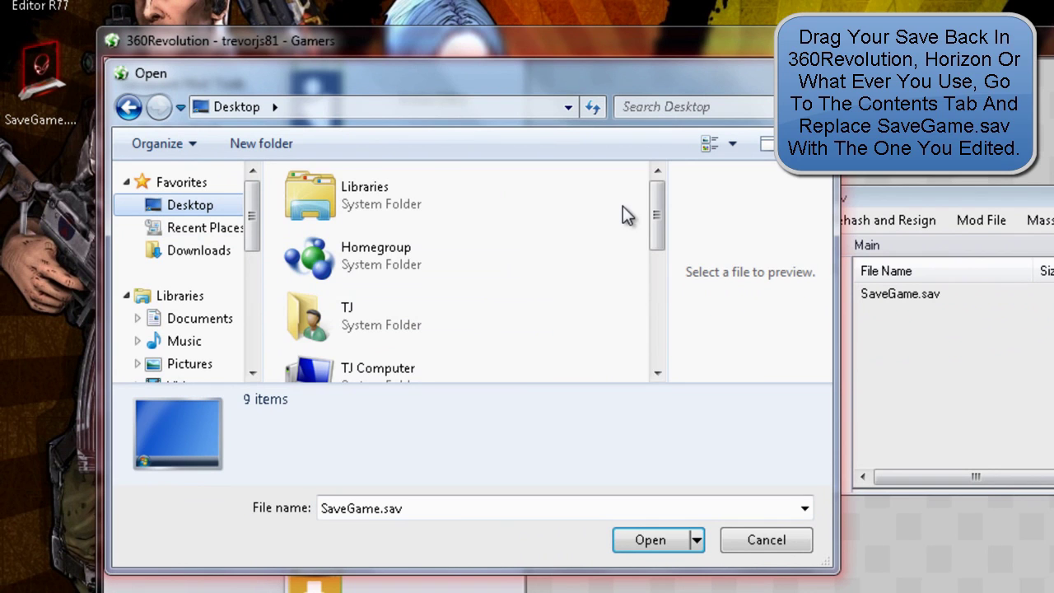
pyautogui.moveTo(659, 208); pyautogui.dragTo(656, 328)
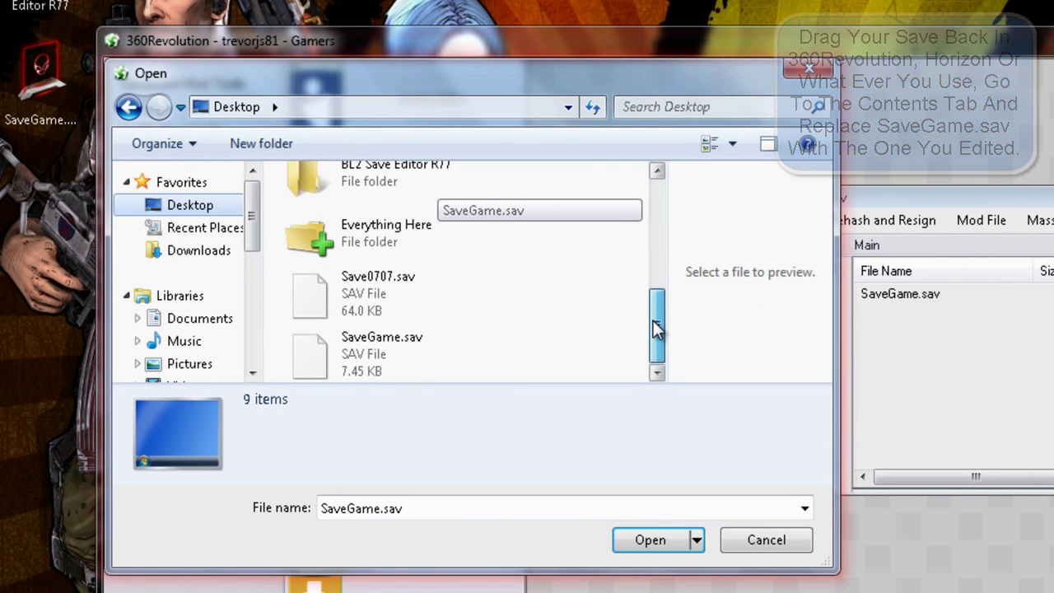
pyautogui.doubleClick(387, 340)
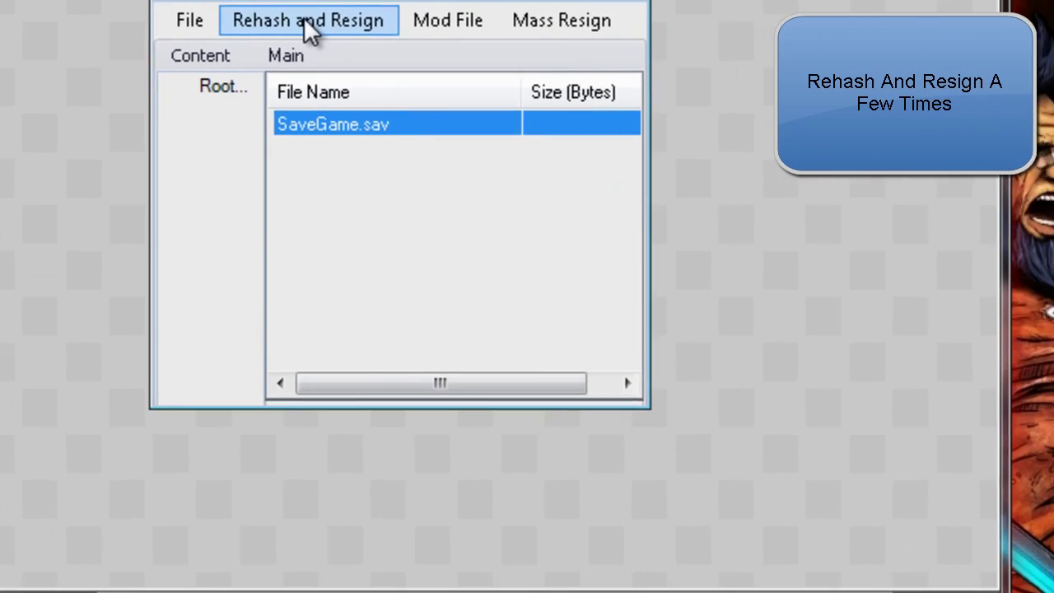
# Step: Rehash and resign the Save0707.sav package holding the edited SaveGame.sav
pyautogui.click(461, 148)
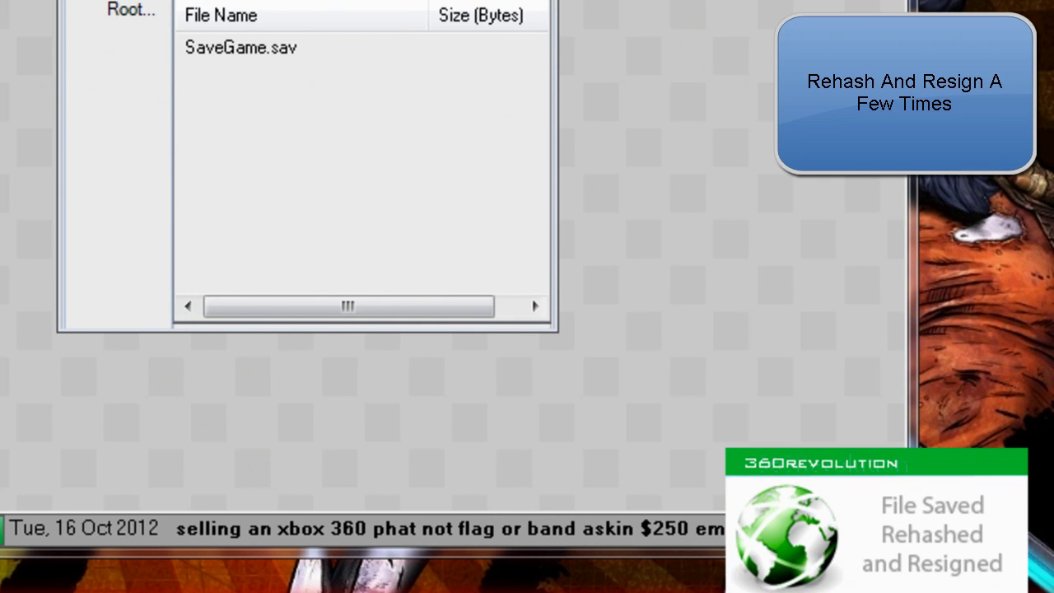